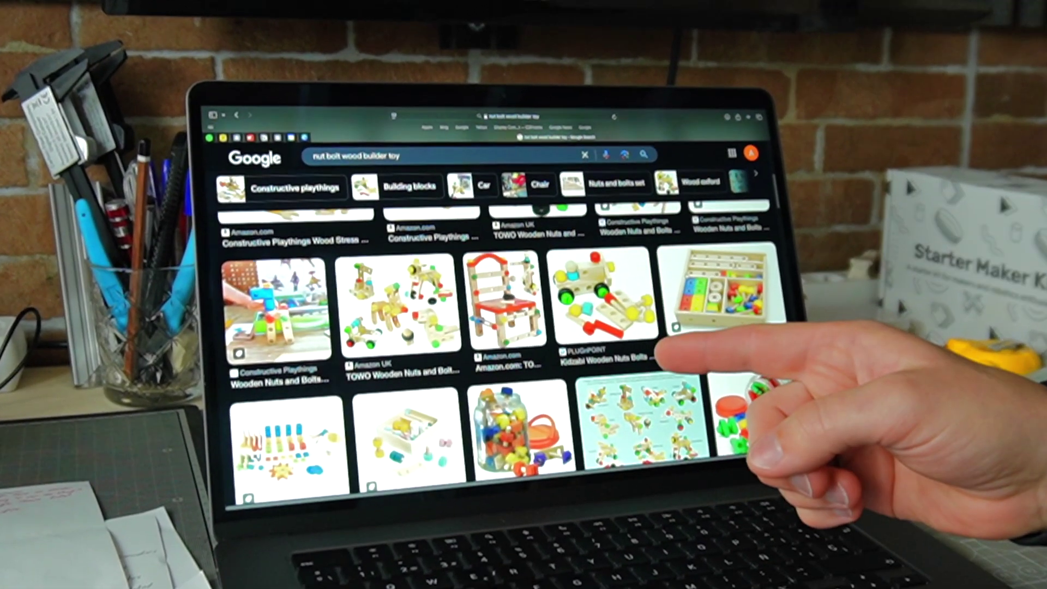
{"action": "scroll", "coordinate": [490, 354], "scroll_direction": "down", "scroll_amount": 1}
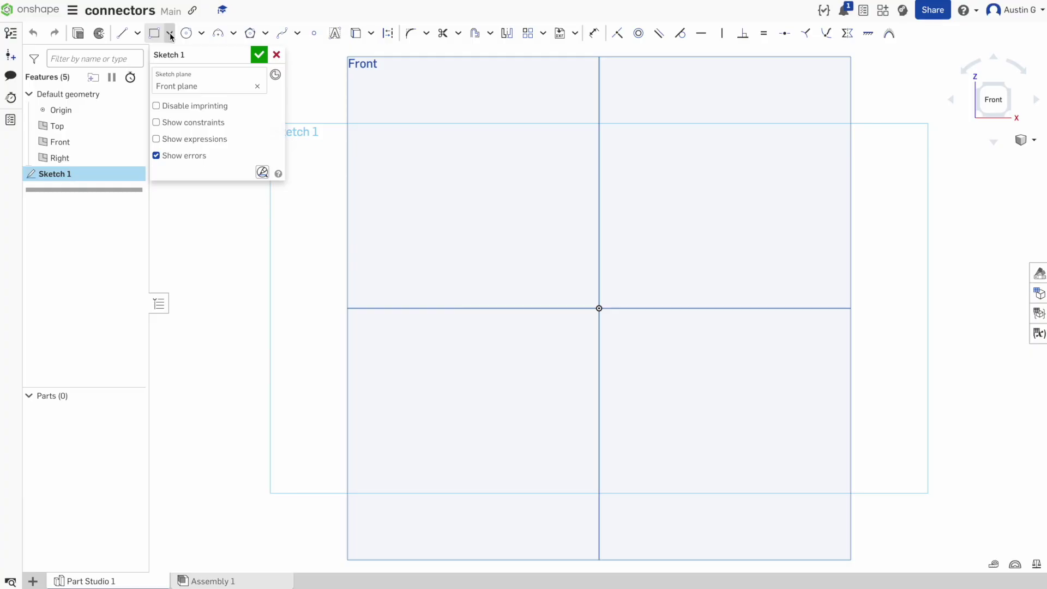
Sketch a center-point rectangle on the Front plane at the origin, 160 mm wide and 20 mm high.
{"action": "left_click", "coordinate": [170, 34]}
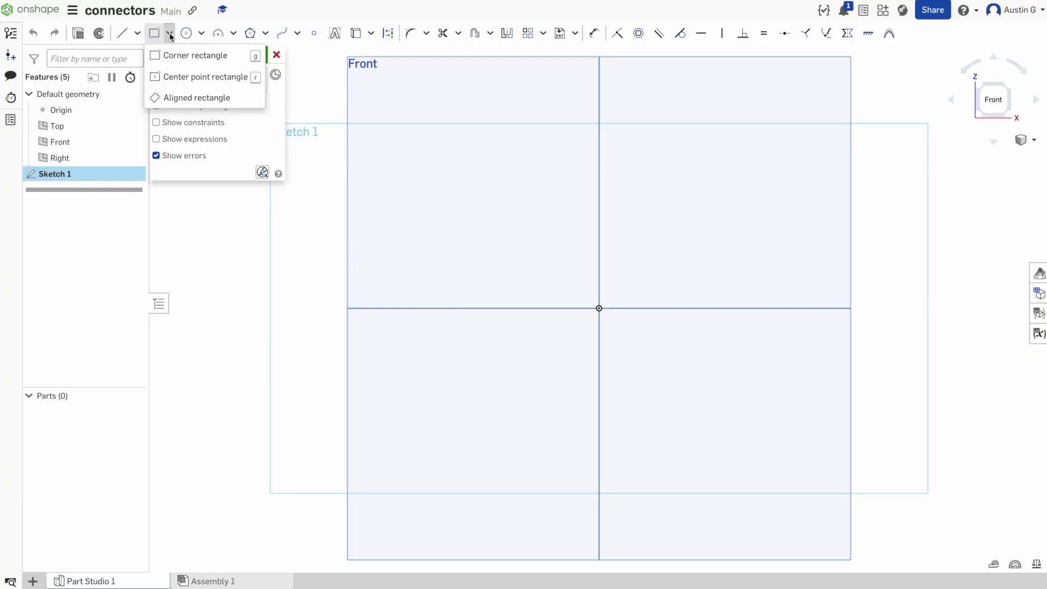
{"action": "left_click", "coordinate": [201, 77]}
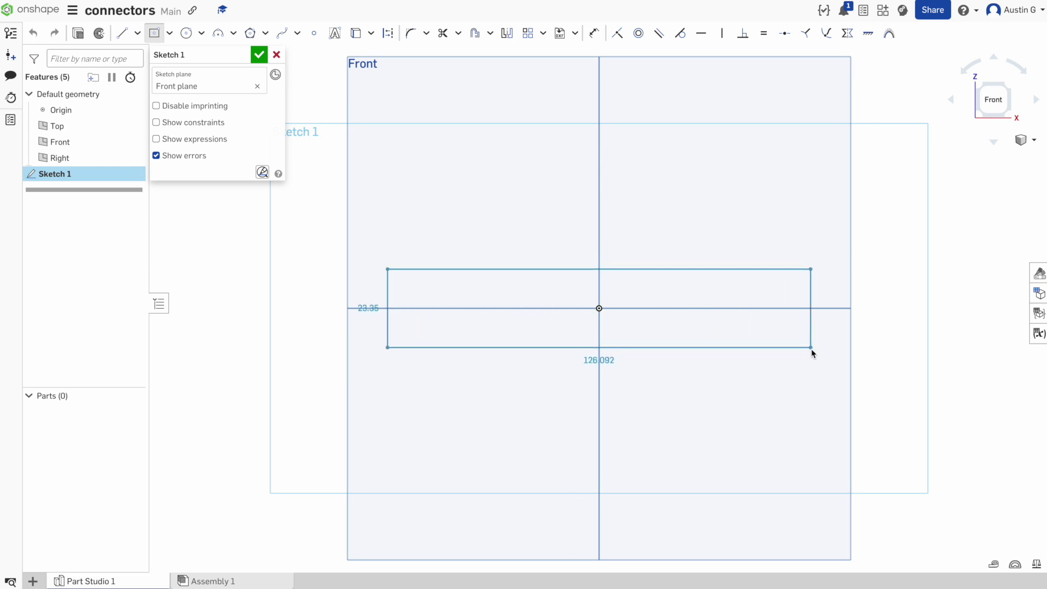
{"action": "left_click", "coordinate": [820, 349]}
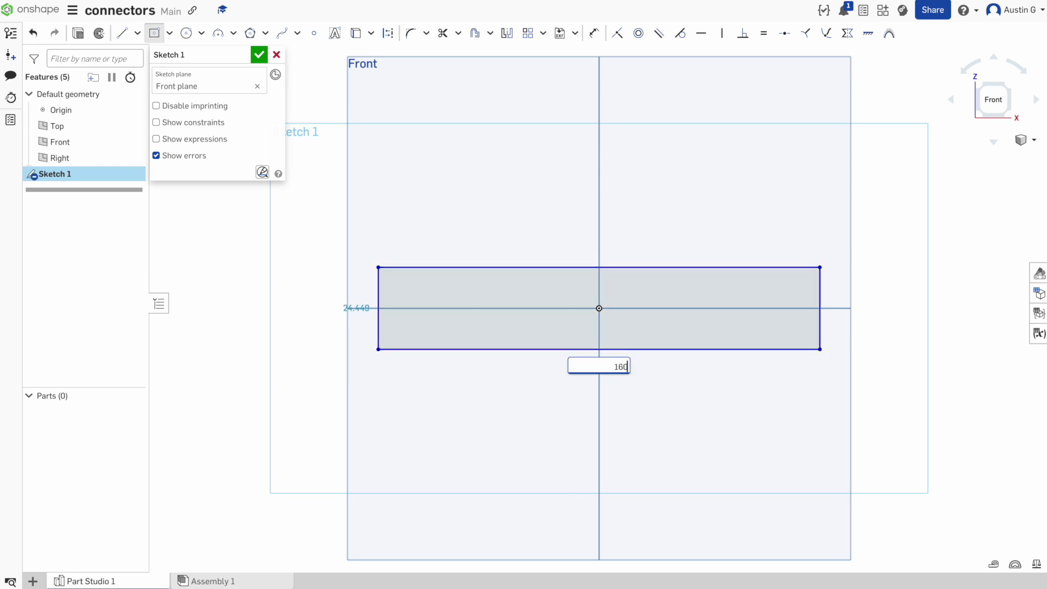
{"action": "type", "text": "20"}
{"action": "key", "text": "Return"}
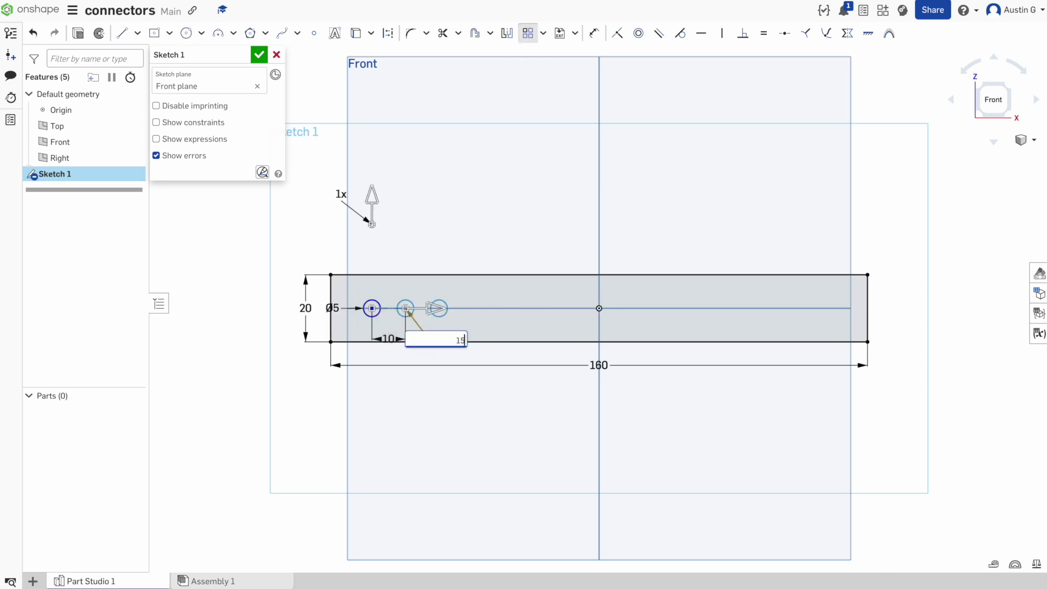
Complete the 15-instance linear pattern of the hole along the rectangle and fillet the right-end corners with a 5 mm radius.
{"action": "left_click", "coordinate": [516, 431]}
{"action": "scroll", "coordinate": [740, 195], "scroll_direction": "up", "scroll_amount": 5}
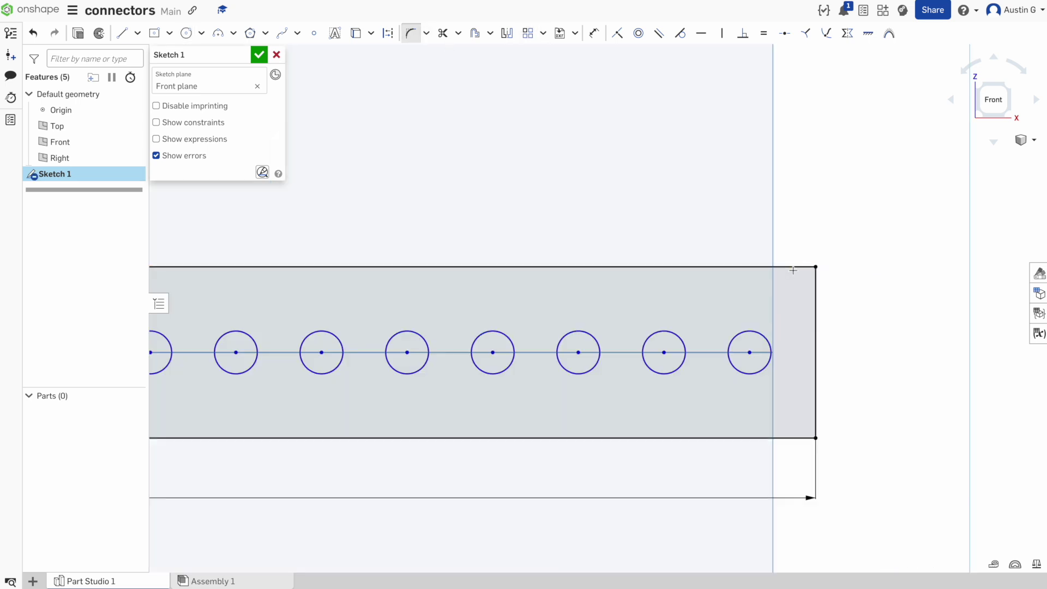
{"action": "left_click", "coordinate": [804, 240]}
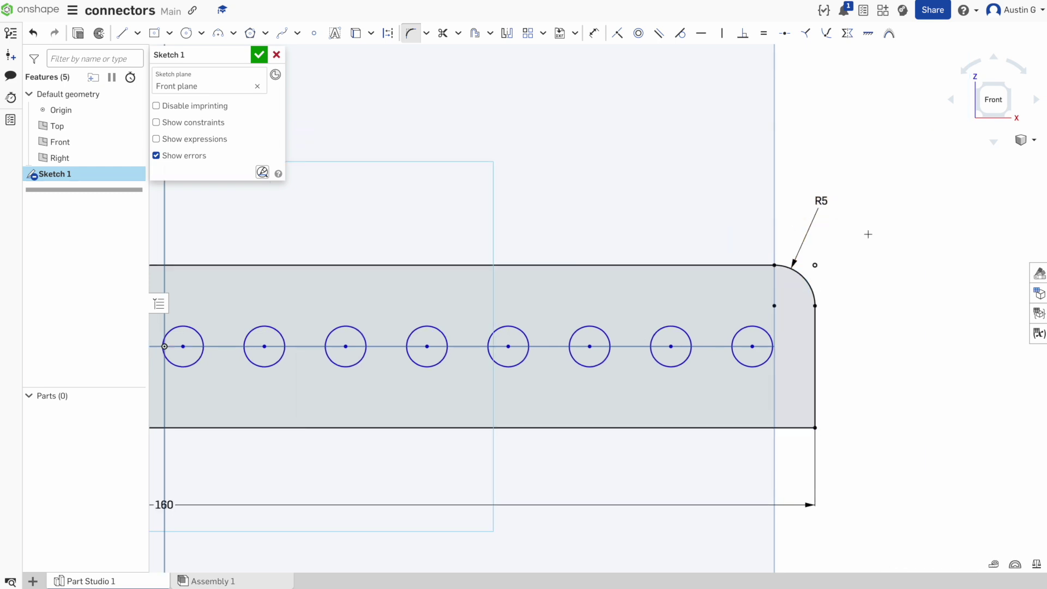
{"action": "scroll", "coordinate": [868, 234], "scroll_direction": "down", "scroll_amount": 1}
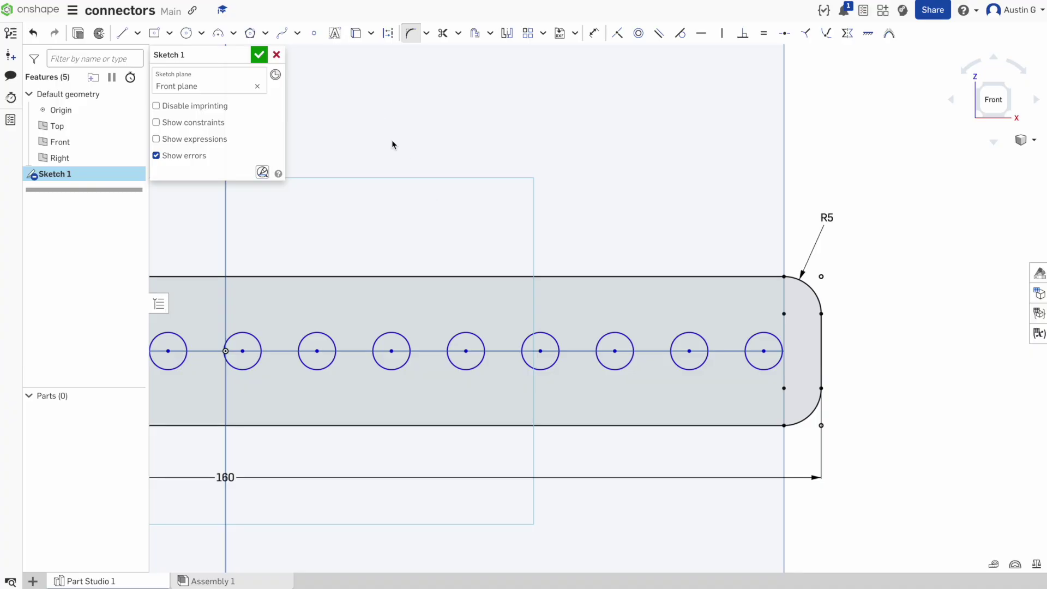
{"action": "scroll", "coordinate": [408, 166], "scroll_direction": "down", "scroll_amount": 3}
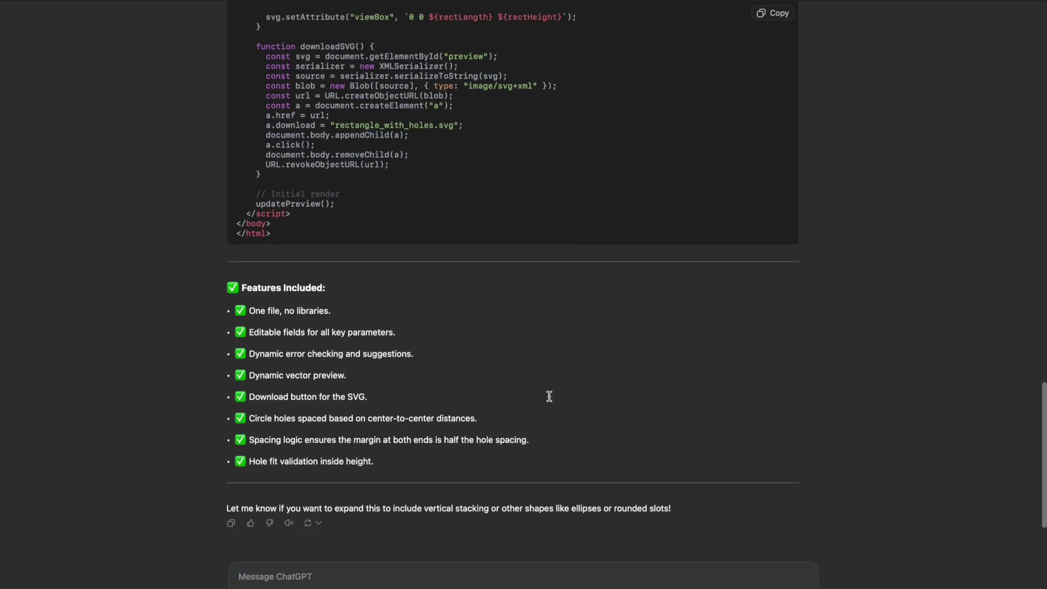
Copy the generated HTML code of the SVG generator from the ChatGPT response.
{"action": "scroll", "coordinate": [550, 397], "scroll_direction": "up", "scroll_amount": 10}
{"action": "scroll", "coordinate": [549, 396], "scroll_direction": "up", "scroll_amount": 10}
{"action": "left_click", "coordinate": [779, 156]}
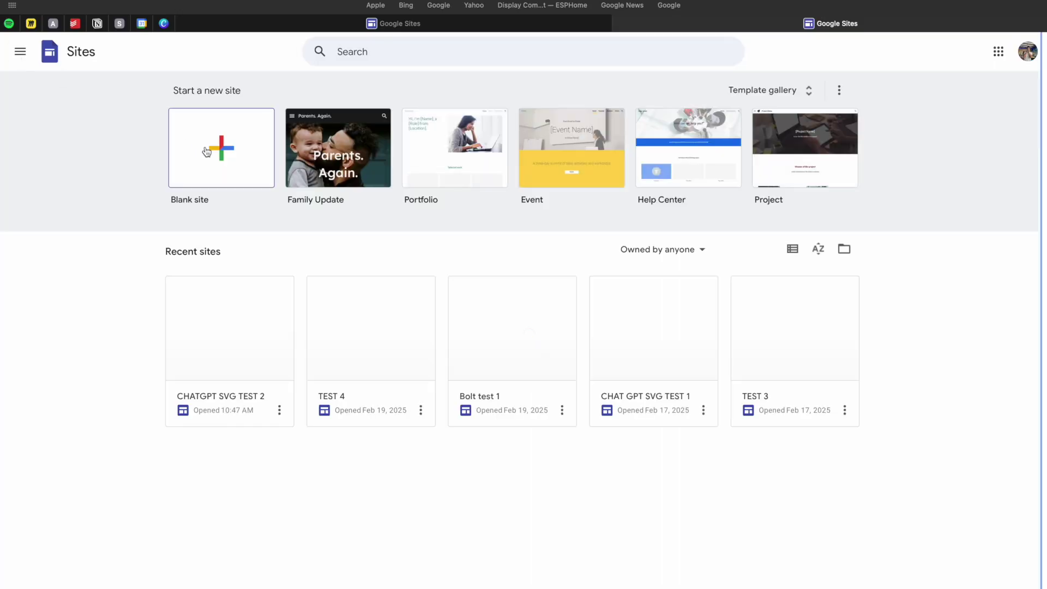
In Google Sites, create a blank site and delete its title header section.
{"action": "left_click", "coordinate": [207, 152]}
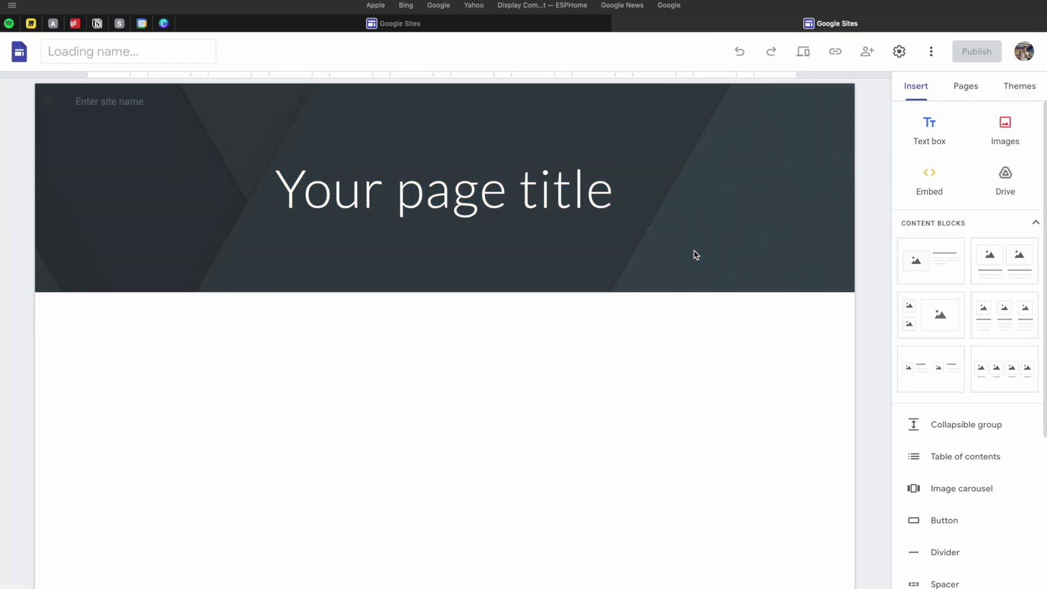
{"action": "left_click", "coordinate": [18, 188]}
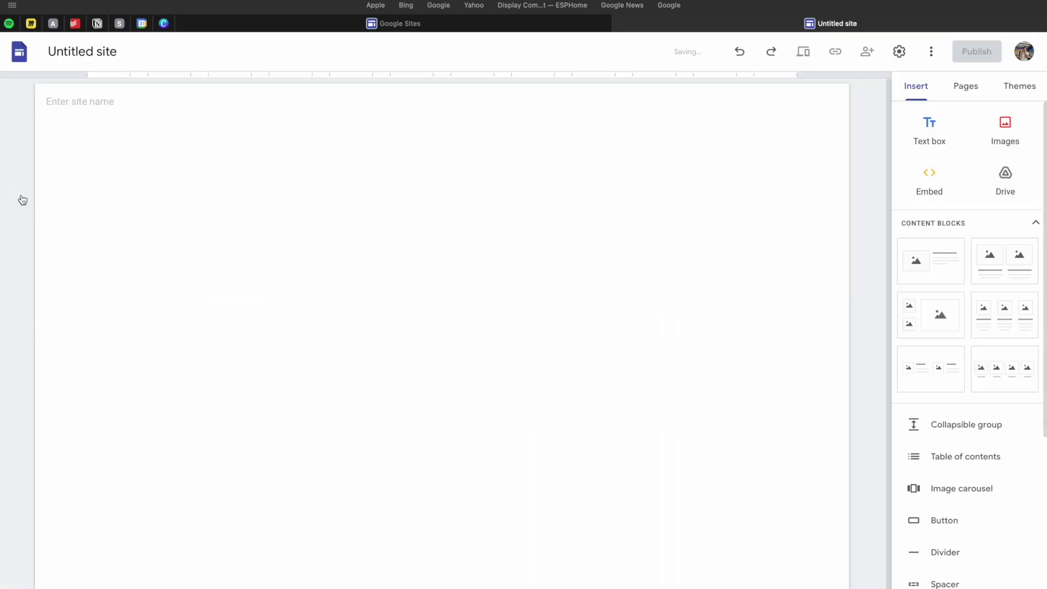
Embed the copied HTML code in the page and widen the embedded block to show the whole preview.
{"action": "left_click", "coordinate": [927, 186]}
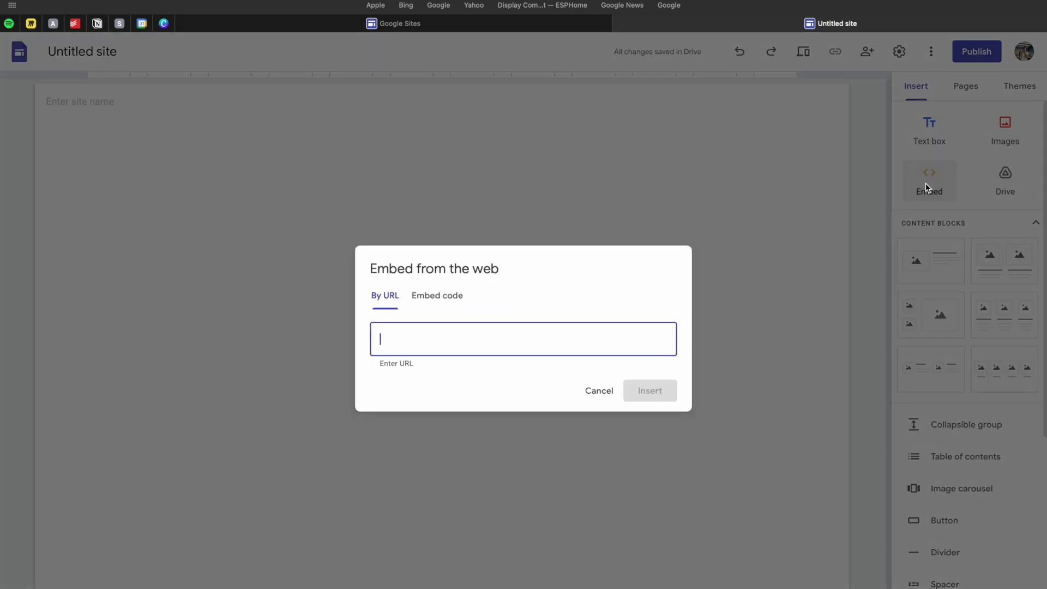
{"action": "left_click", "coordinate": [454, 297]}
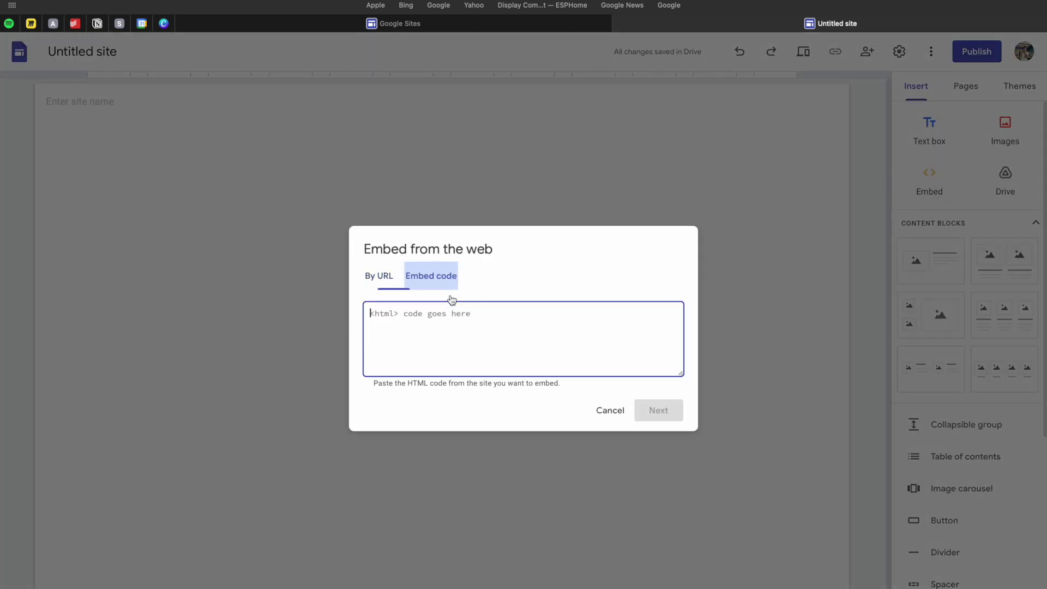
{"action": "key", "text": "super+v"}
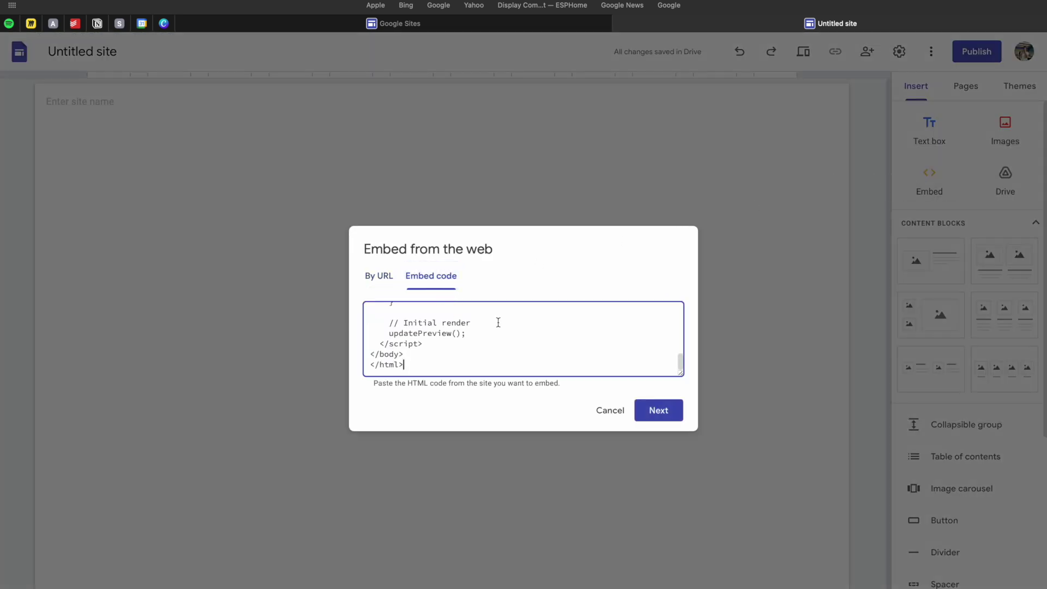
{"action": "left_click", "coordinate": [644, 407]}
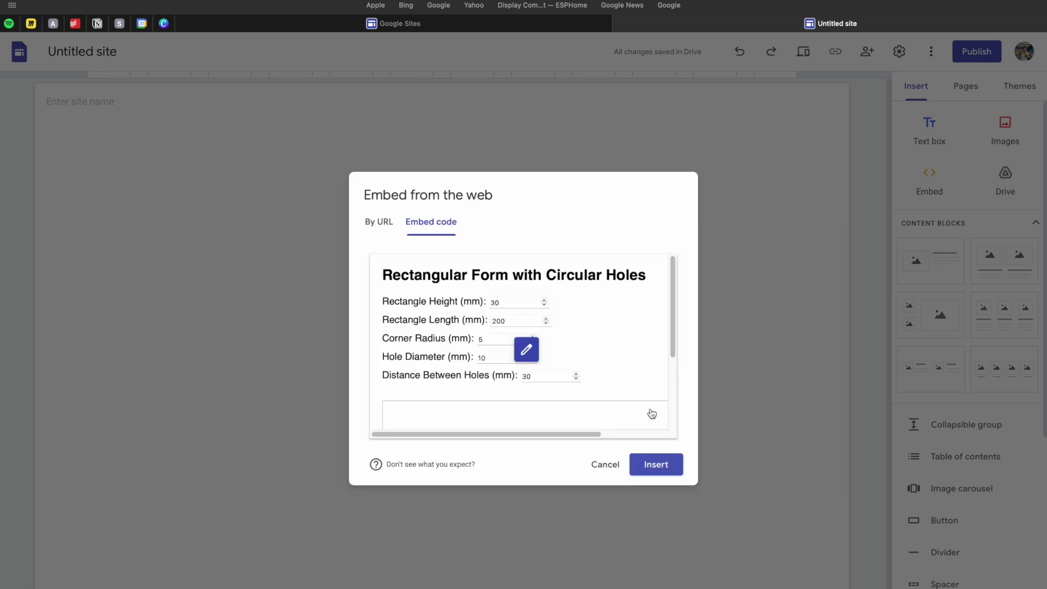
{"action": "scroll", "coordinate": [644, 349], "scroll_direction": "down", "scroll_amount": 3}
{"action": "scroll", "coordinate": [644, 350], "scroll_direction": "up", "scroll_amount": 3}
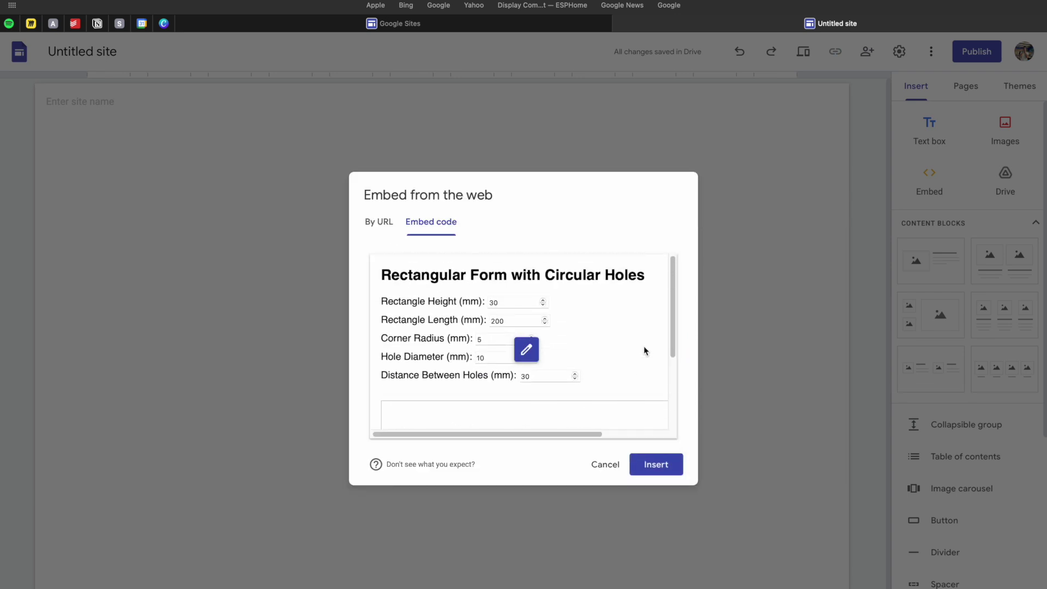
{"action": "left_click", "coordinate": [657, 469]}
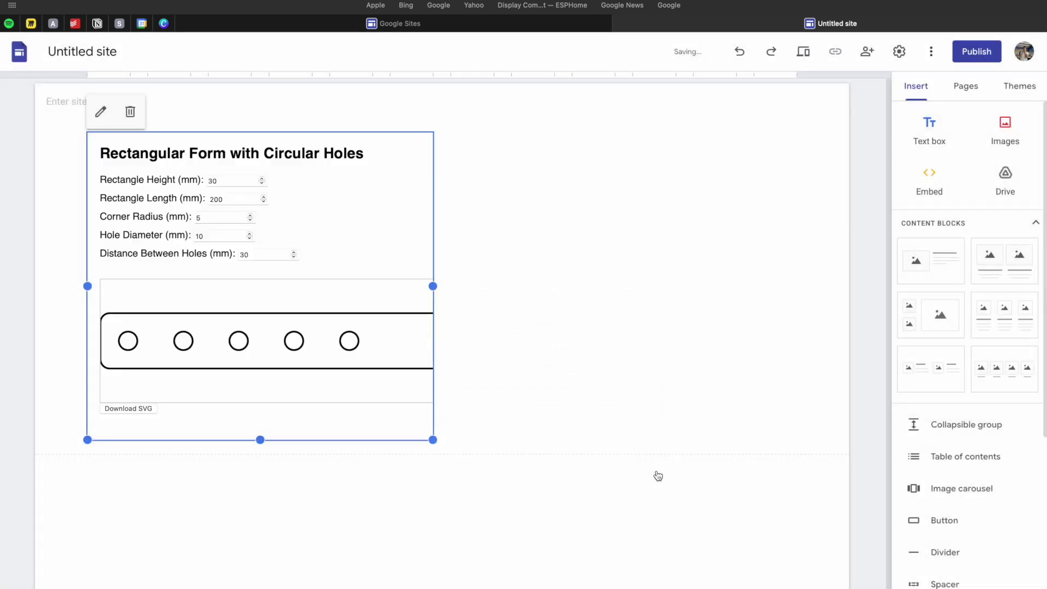
{"action": "left_click_drag", "start_coordinate": [558, 297], "coordinate": [781, 308]}
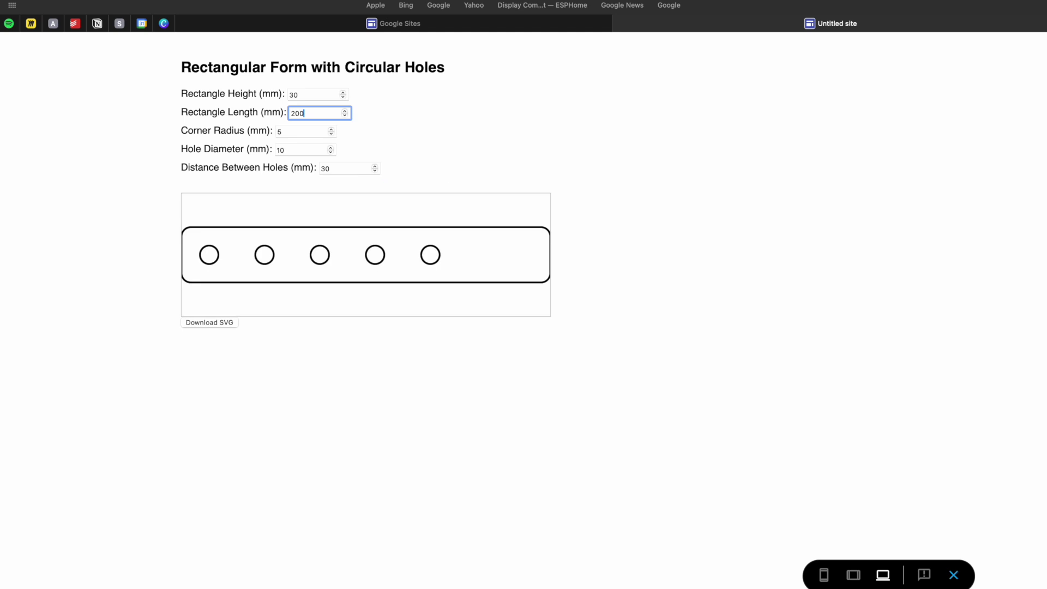
Test the rectangle length at 20 mm, then set it back to 200 mm.
{"action": "key", "text": "BackSpace"}
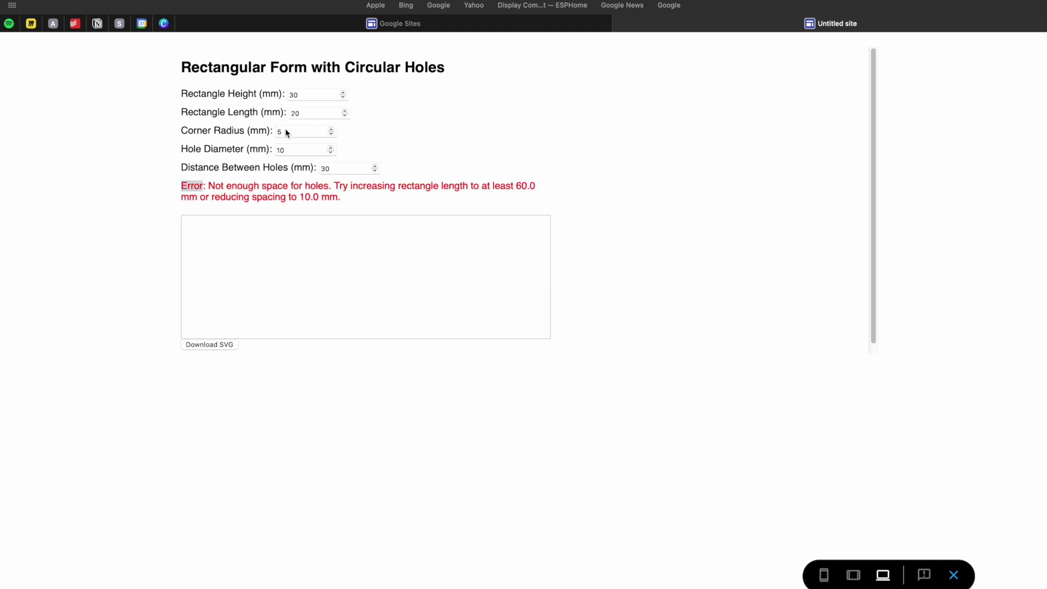
{"action": "left_click", "coordinate": [330, 112]}
{"action": "type", "text": "0"}
{"action": "key", "text": "BackSpace"}
{"action": "key", "text": "BackSpace"}
{"action": "key", "text": "BackSpace"}
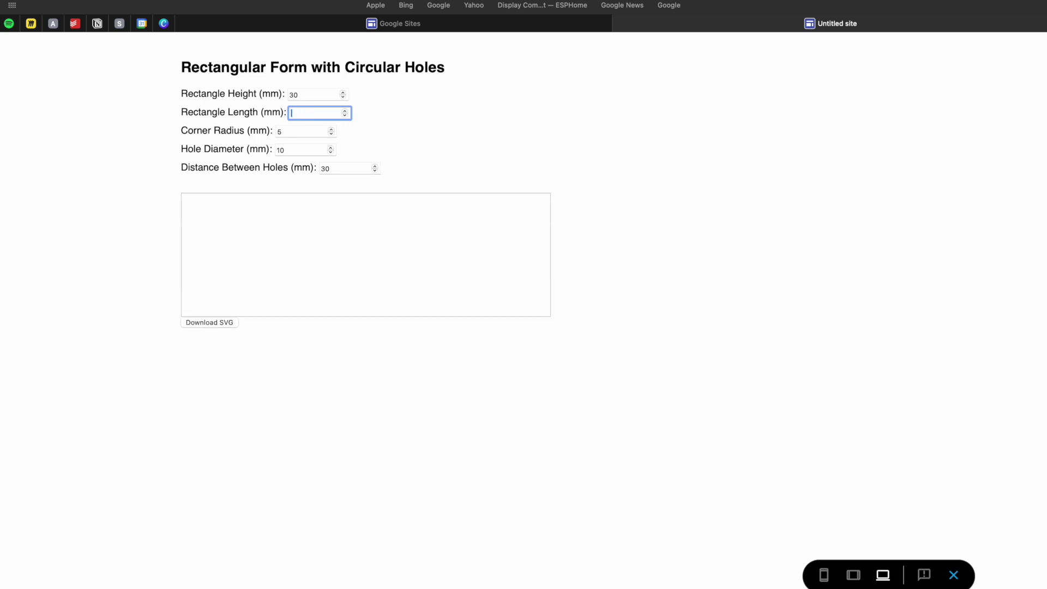
{"action": "type", "text": "500"}
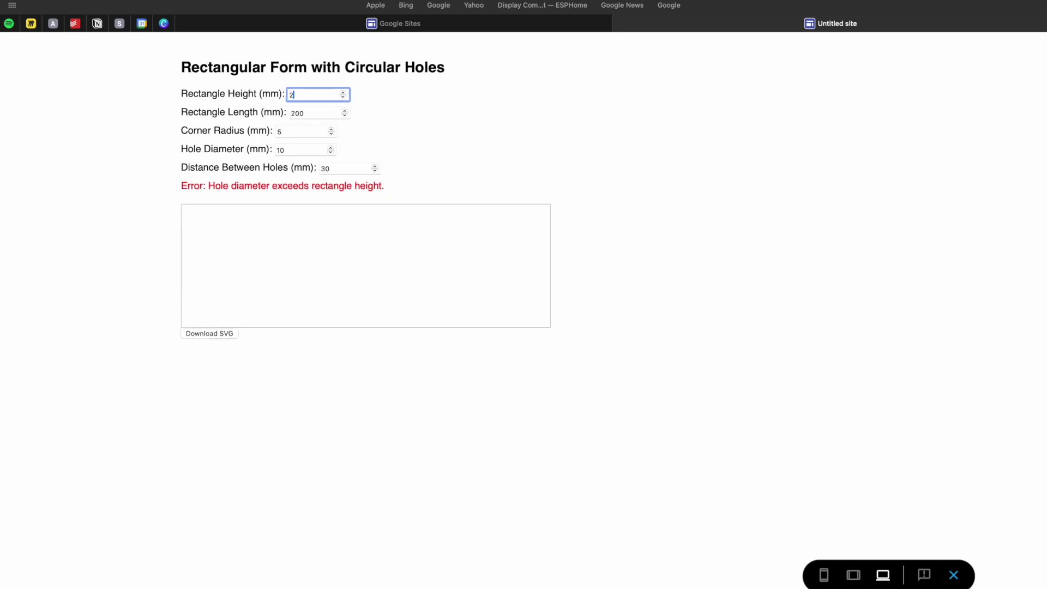
Set the rectangle height to 25 mm and the corner radius to 5 mm.
{"action": "type", "text": "0"}
{"action": "key", "text": "BackSpace"}
{"action": "type", "text": "5"}
{"action": "key", "text": "Tab"}
{"action": "type", "text": "10"}
{"action": "key", "text": "BackSpace"}
{"action": "key", "text": "BackSpace"}
{"action": "type", "text": "5"}
{"action": "key", "text": "Tab"}
Test hole diameters of 20 mm and 30 mm, then set the hole diameter to 10 mm.
{"action": "type", "text": "20"}
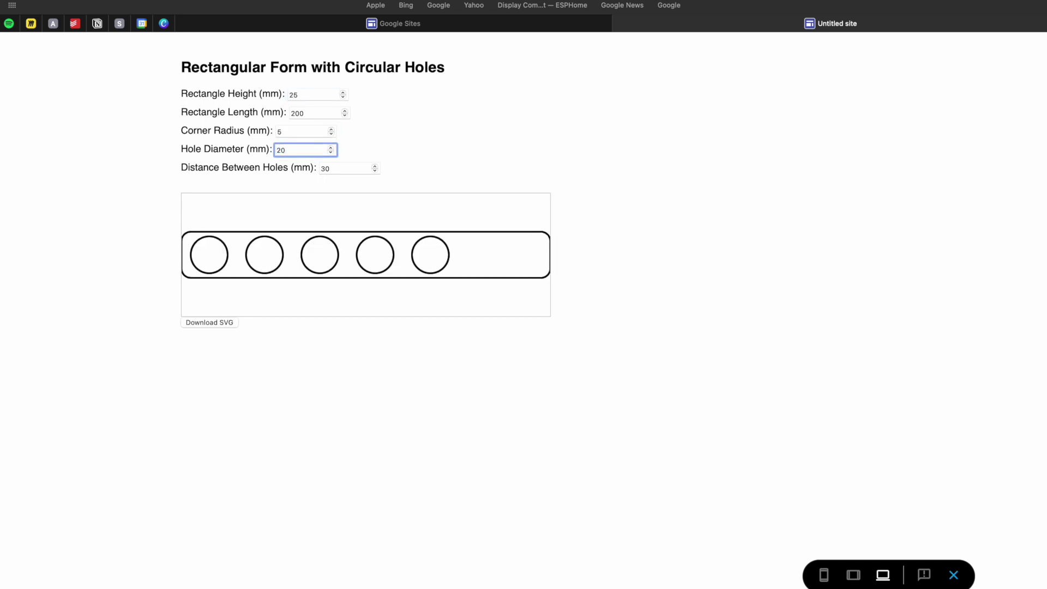
{"action": "key", "text": "BackSpace"}
{"action": "type", "text": "0"}
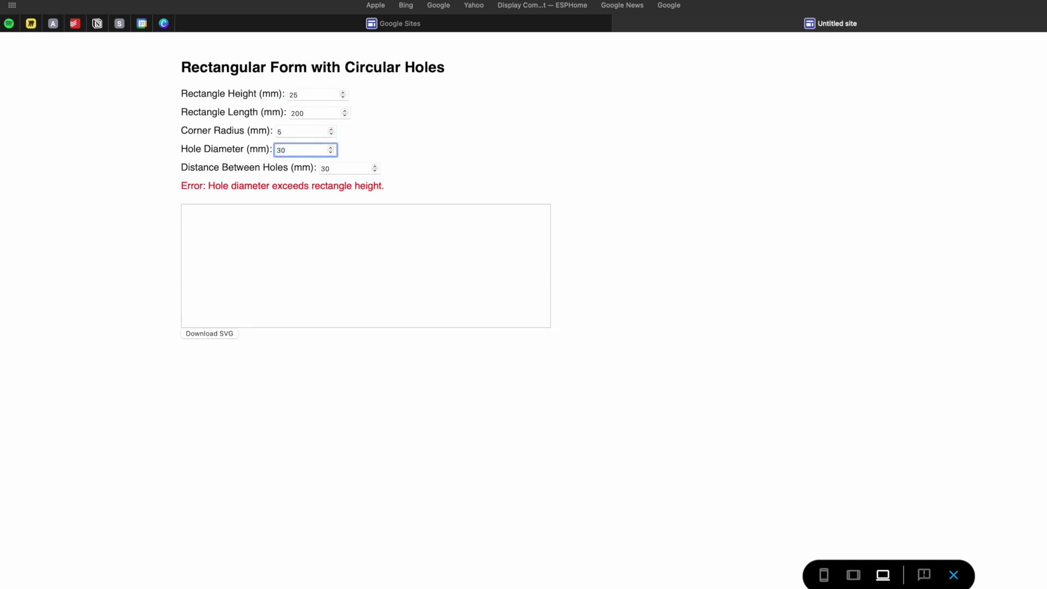
{"action": "key", "text": "BackSpace"}
{"action": "key", "text": "BackSpace"}
{"action": "type", "text": "10"}
{"action": "key", "text": "Tab"}
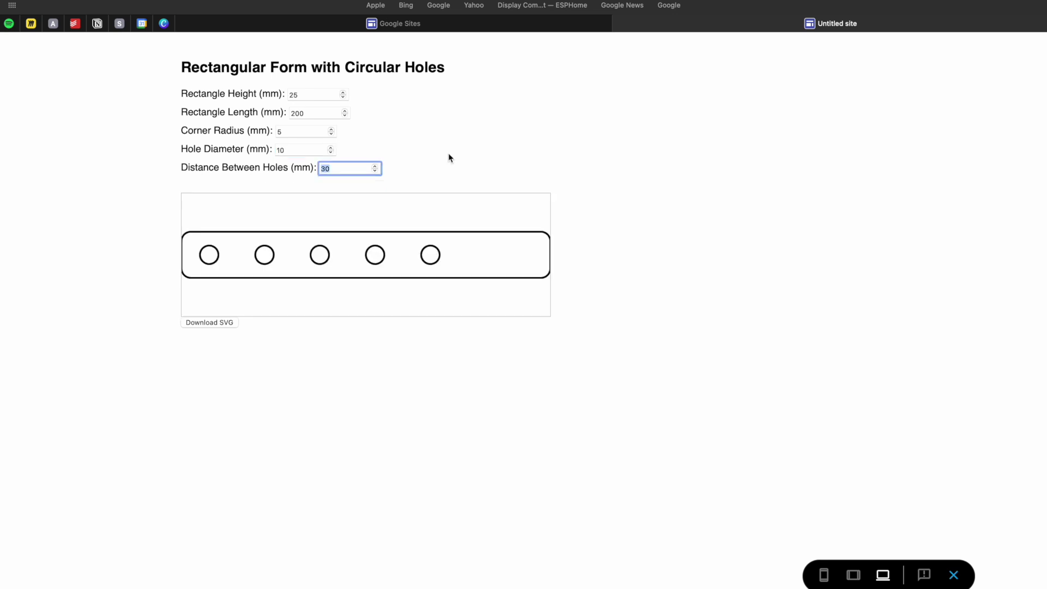
Try 20 mm between holes, set the distance to 30 mm and download the resulting SVG.
{"action": "type", "text": "20"}
{"action": "key", "text": "BackSpace"}
{"action": "key", "text": "BackSpace"}
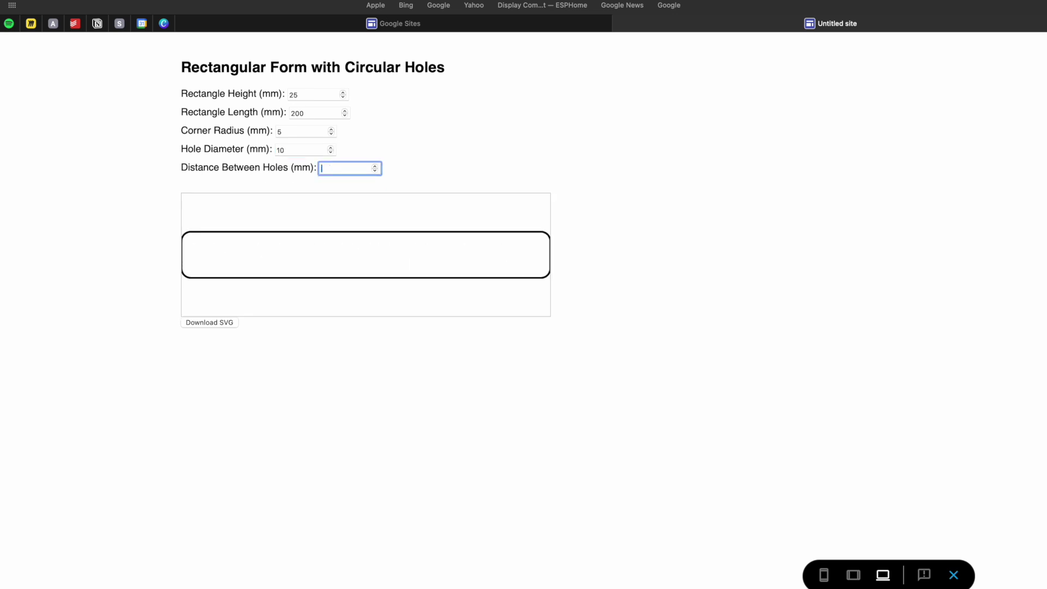
{"action": "type", "text": "30"}
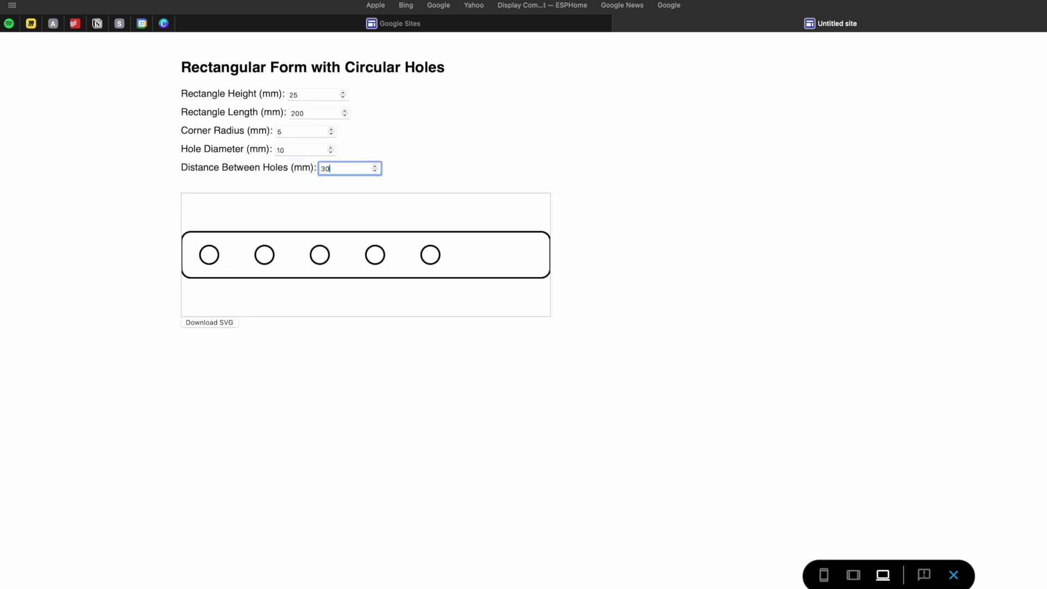
{"action": "left_click", "coordinate": [214, 324]}
{"action": "left_click", "coordinate": [631, 335]}
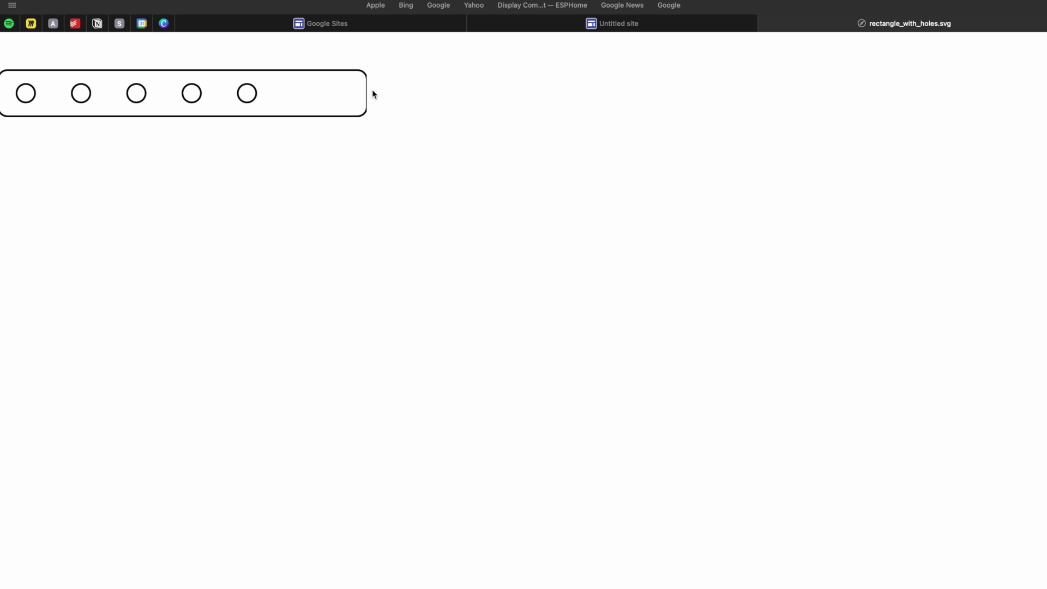
Switch to ChatGPT and write a request for white margin between the rectangle's left and right borders and its preview box.
{"action": "key", "text": "ctrl+Up"}
{"action": "left_click", "coordinate": [545, 6]}
{"action": "type", "text": "The preview needs a bit of white margin between the outer left and right bor"}
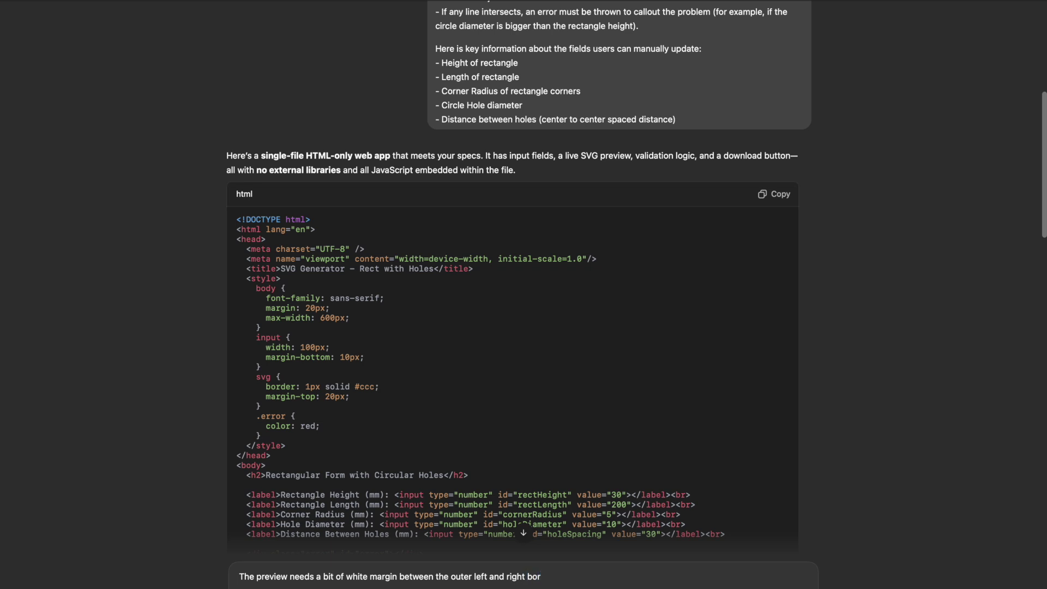
{"action": "type", "text": "der of the rectangle and it's preview box."}
Add to the message that holes must fill the shape evenly along the x axis at the required distances, with errors for unmet criteria.
{"action": "key", "text": "shift+Return"}
{"action": "type", "text": "The holes do not fully generate to fill the space horizontally sometimes"}
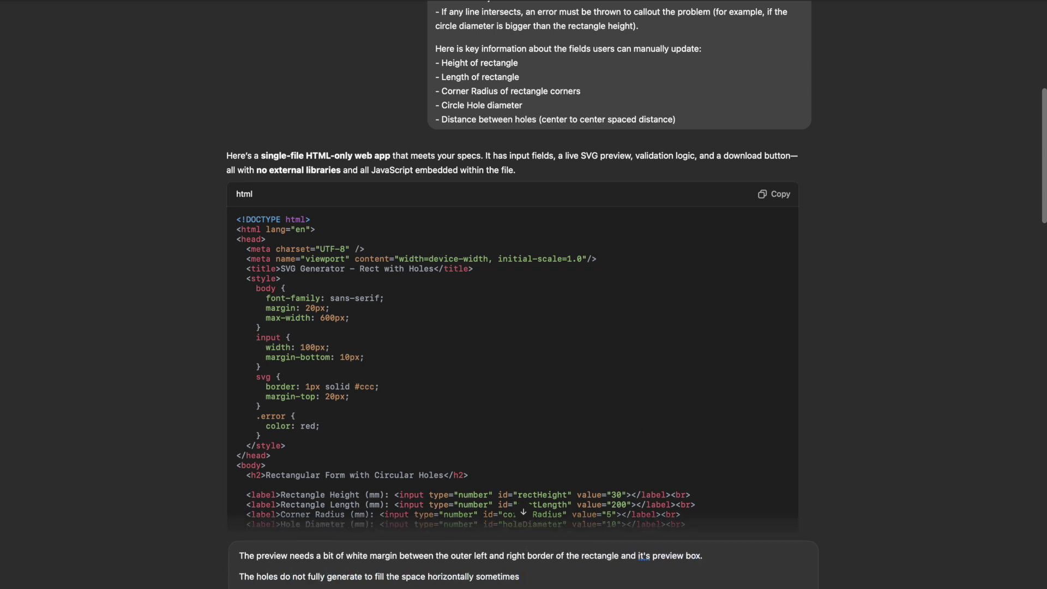
{"action": "type", "text": ", for example leaving some space on the right side of the rectangular shape. It is important to have circular holes generated throughout the shape and to throw errors if"}
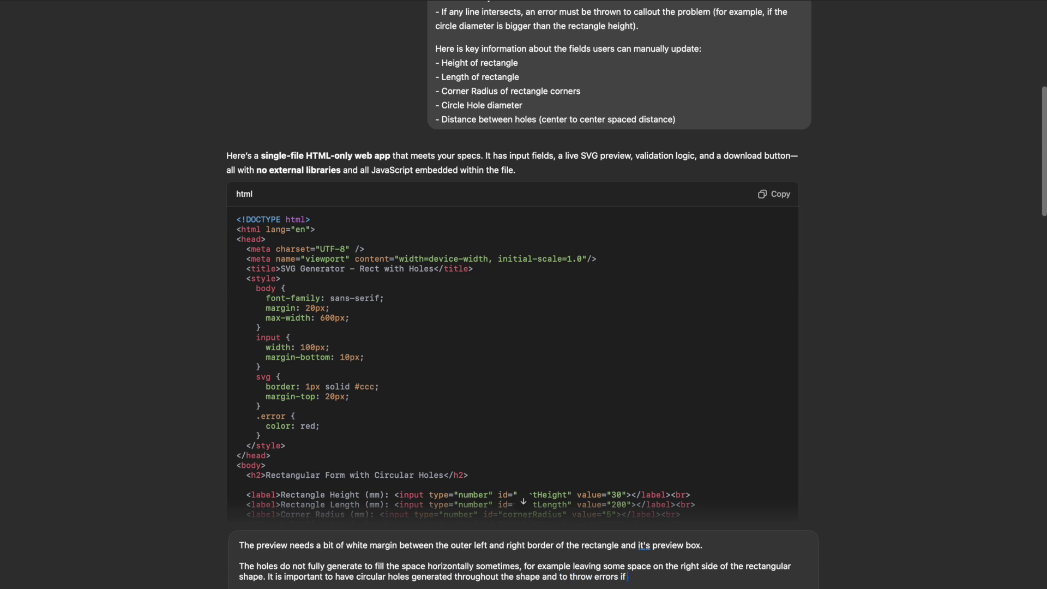
{"action": "type", "text": " criteria are not met. The idea is to have a shape that has holes evenly along the x axis automatically based on parameters, ensuring distance between them and distance of "}
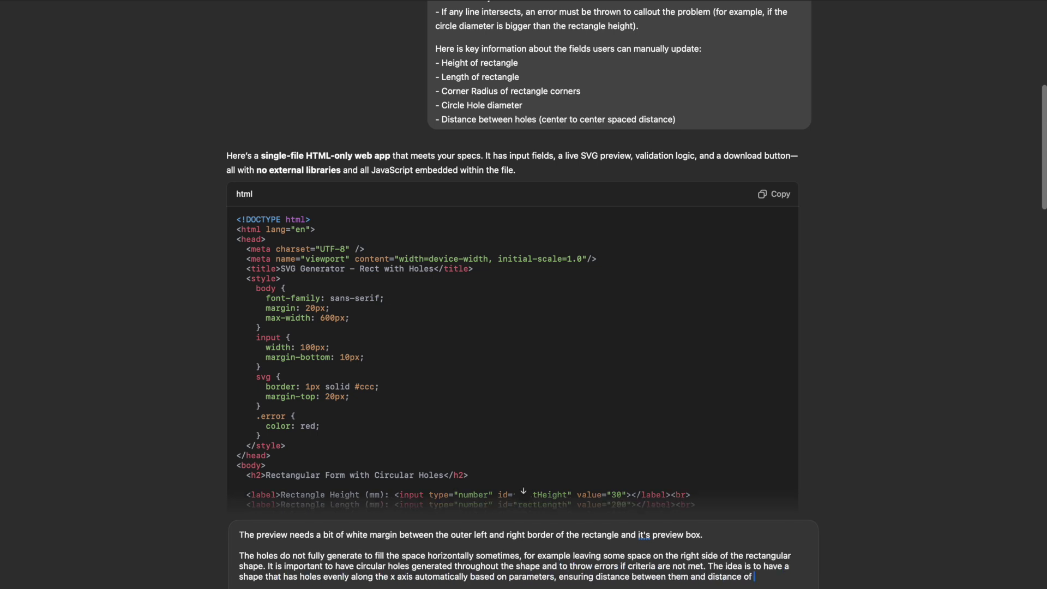
{"action": "type", "text": "outer circles to the edge of the rectangle are always as required."}
Add a request for a slightly larger green download button spaced further below the preview box, and send the message.
{"action": "key", "text": "shift+Return"}
{"action": "key", "text": "shift+Return"}
{"action": "type", "text": "Also, space the download button a bit further down from the preview box and make the button a little large and the color green."}
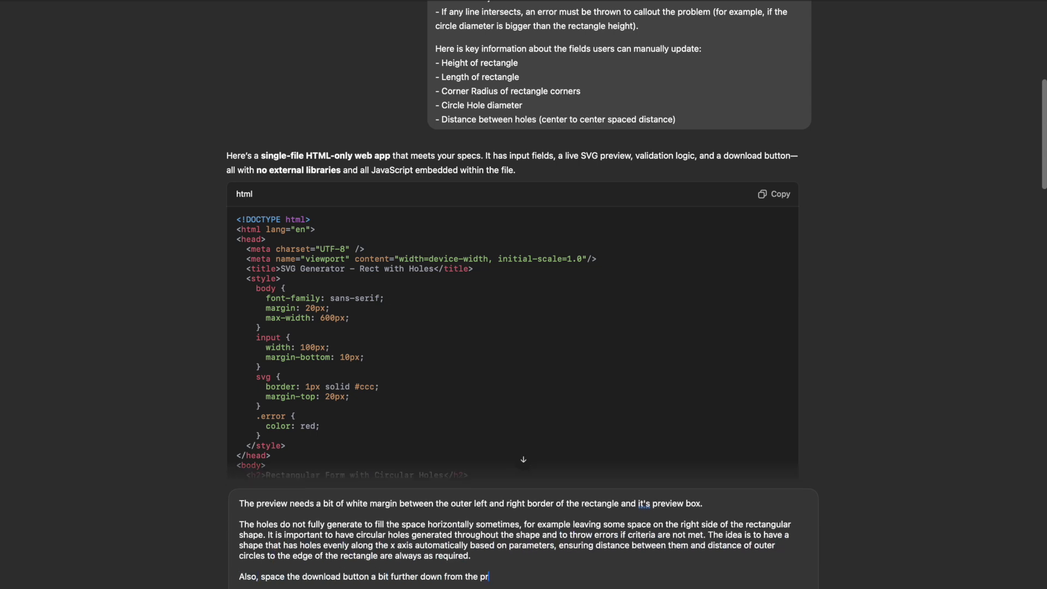
{"action": "key", "text": "Return"}
Read through ChatGPT's reply to the update request and the improved all-in-one HTML code.
{"action": "triple_click", "coordinate": [628, 286]}
{"action": "scroll", "coordinate": [843, 366], "scroll_direction": "down", "scroll_amount": 4}
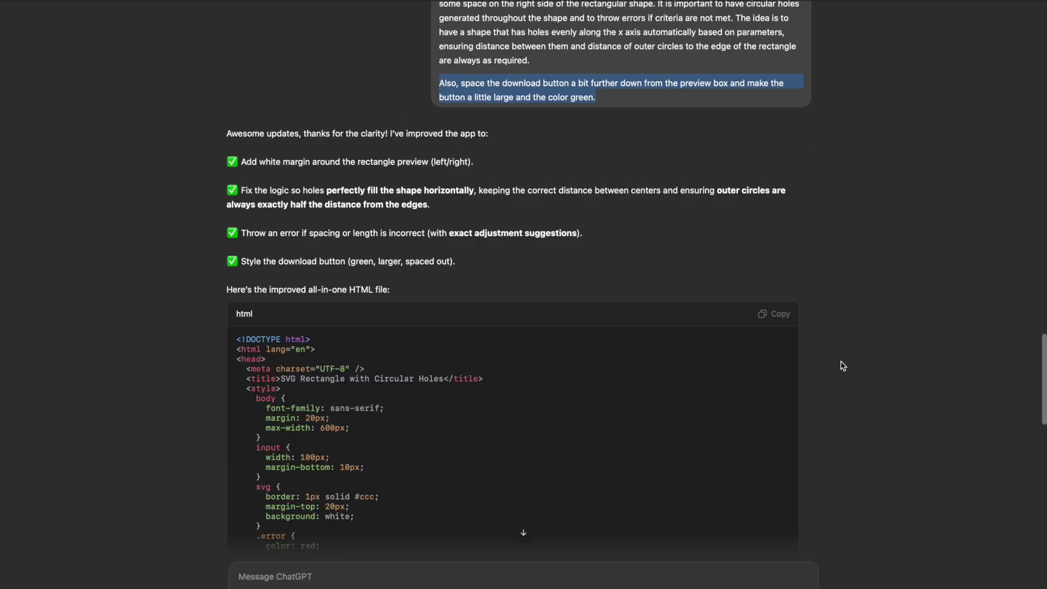
{"action": "scroll", "coordinate": [843, 366], "scroll_direction": "down", "scroll_amount": 10}
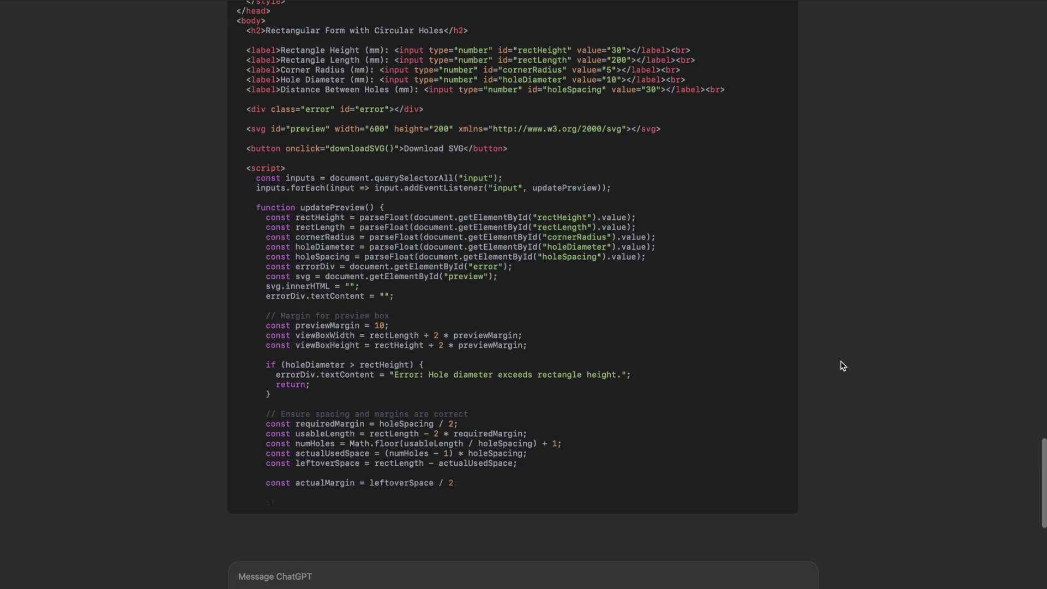
{"action": "scroll", "coordinate": [843, 366], "scroll_direction": "up", "scroll_amount": 10}
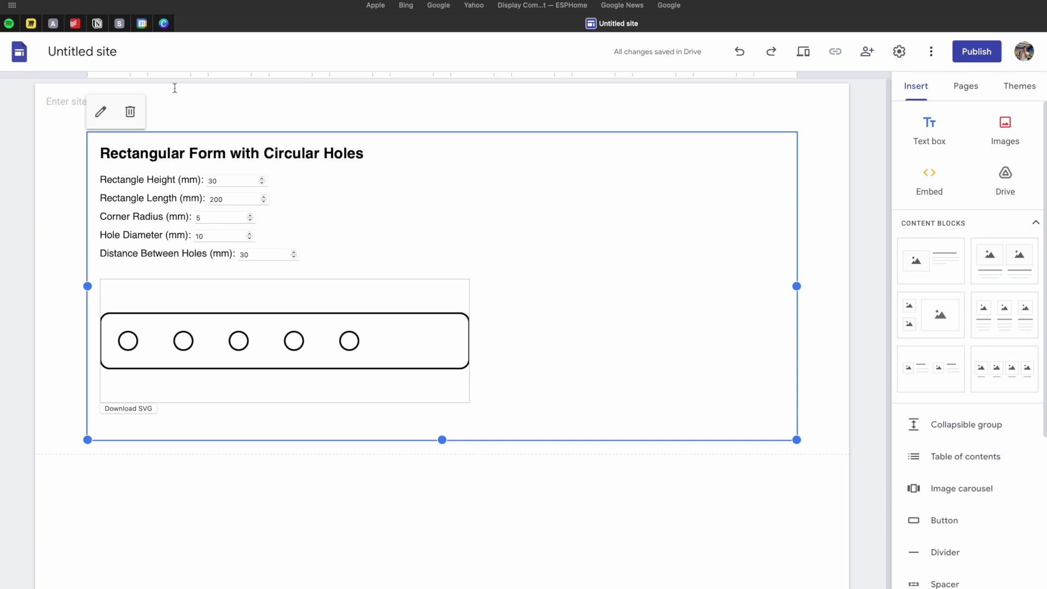
Switch to Google Sites, delete the old generator embed and insert the improved HTML as new embed code.
{"action": "left_click", "coordinate": [130, 111]}
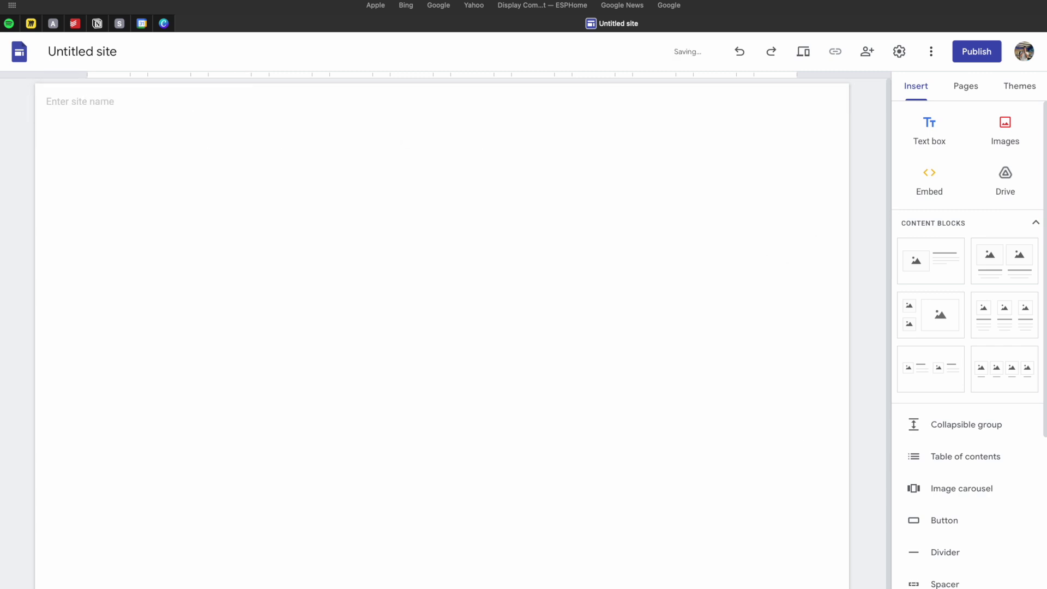
{"action": "left_click", "coordinate": [917, 202]}
{"action": "left_click", "coordinate": [456, 296]}
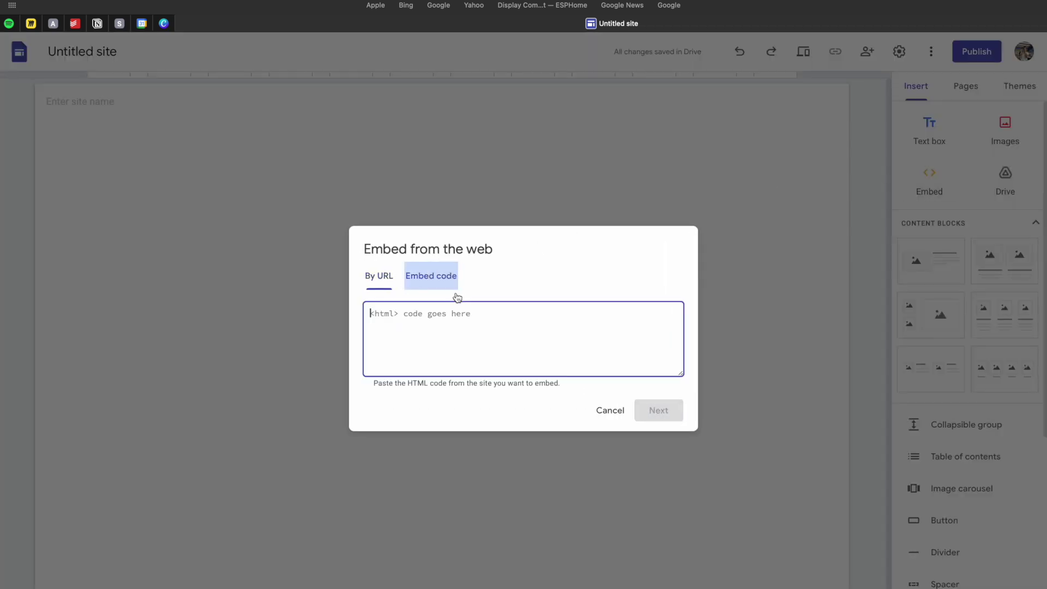
{"action": "key", "text": "super+v"}
{"action": "left_click", "coordinate": [667, 410]}
{"action": "left_click", "coordinate": [666, 467]}
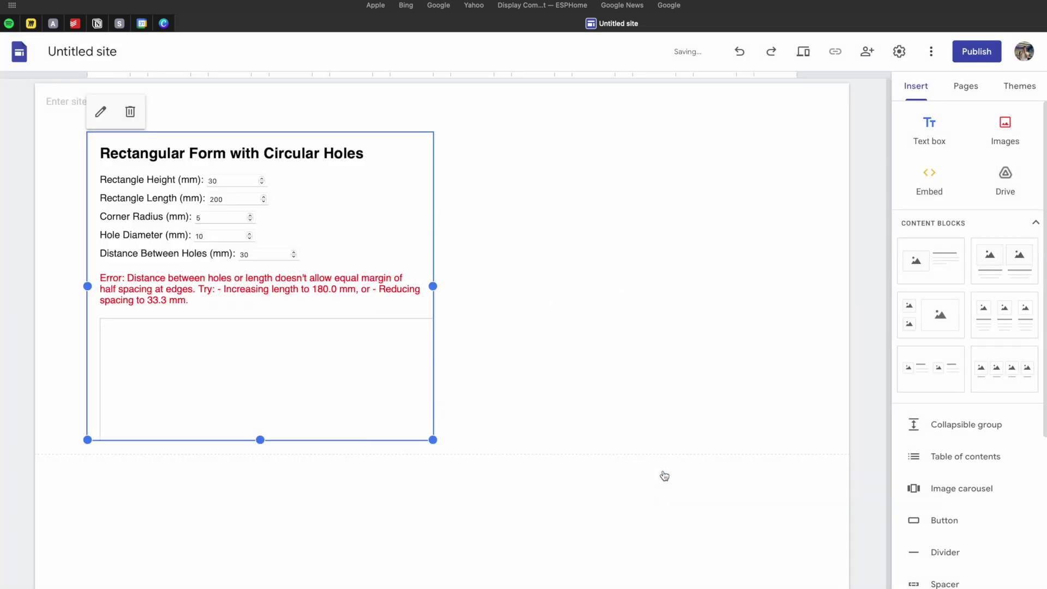
Preview the site and try a rectangle length of 180 mm in the generator form.
{"action": "left_click", "coordinate": [803, 52]}
{"action": "double_click", "coordinate": [325, 113]}
{"action": "type", "text": "180"}
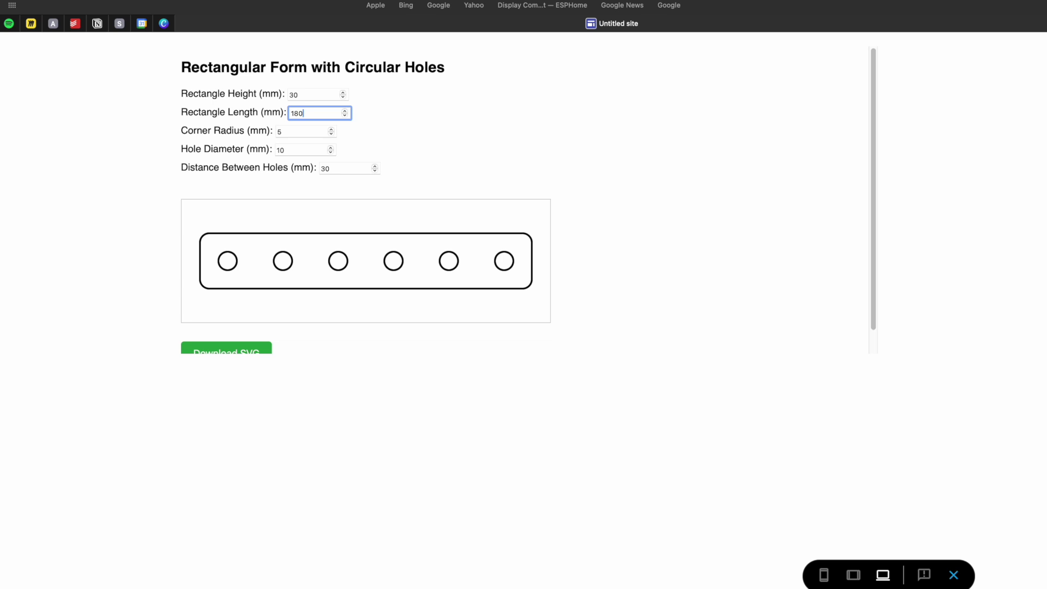
{"action": "scroll", "coordinate": [352, 141], "scroll_direction": "down", "scroll_amount": 1}
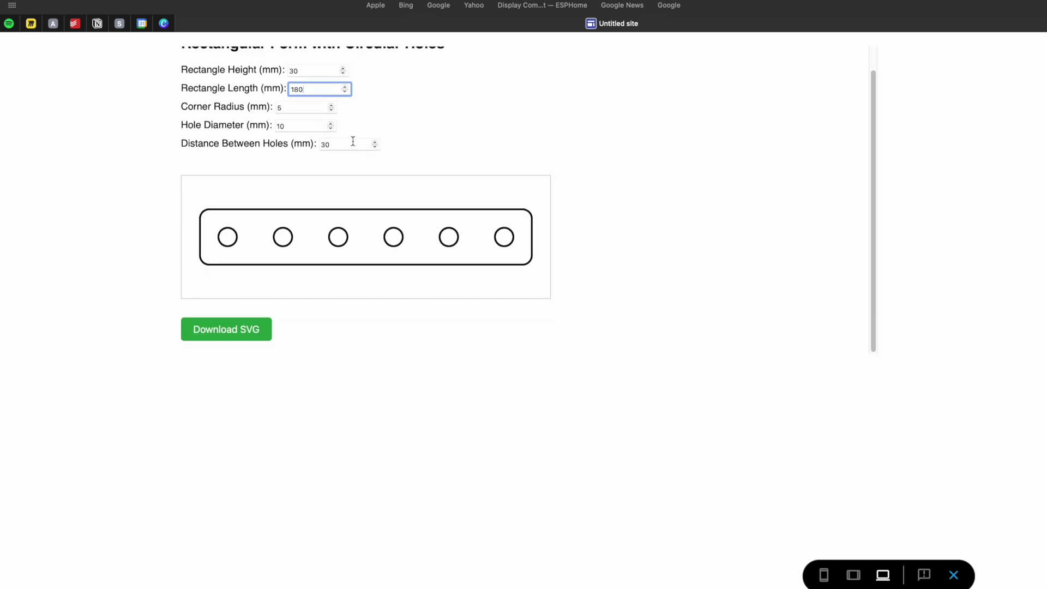
{"action": "scroll", "coordinate": [352, 140], "scroll_direction": "up", "scroll_amount": 1}
Set the rectangle length to 330 mm and the hole diameter to 6 mm in the previewed form.
{"action": "key", "text": "BackSpace"}
{"action": "key", "text": "BackSpace"}
{"action": "key", "text": "BackSpace"}
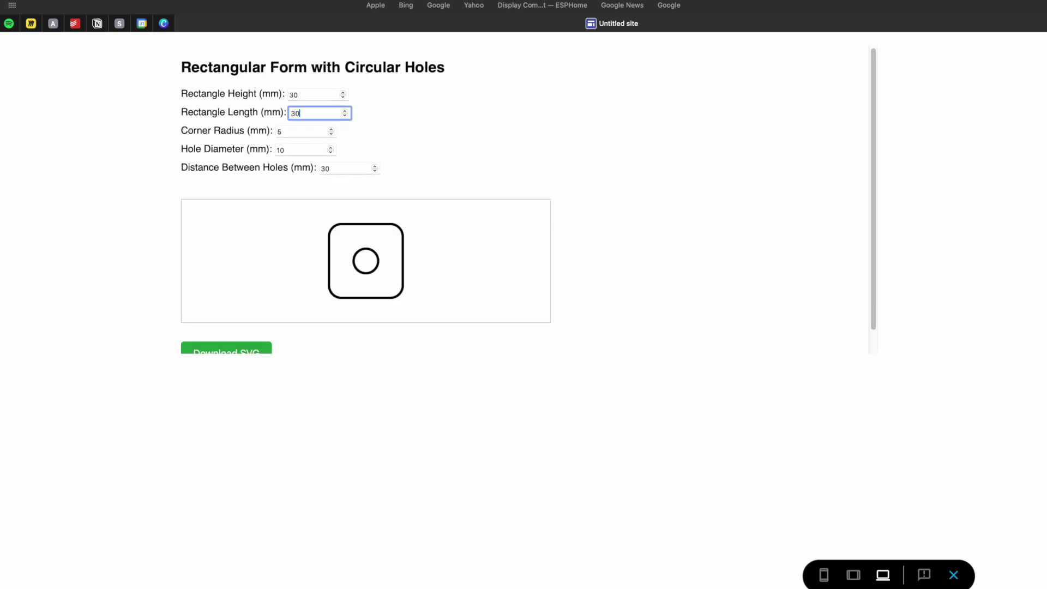
{"action": "type", "text": "330"}
{"action": "left_click", "coordinate": [282, 151]}
{"action": "key", "text": "BackSpace"}
{"action": "key", "text": "BackSpace"}
{"action": "type", "text": "5"}
{"action": "scroll", "coordinate": [401, 162], "scroll_direction": "down", "scroll_amount": 1}
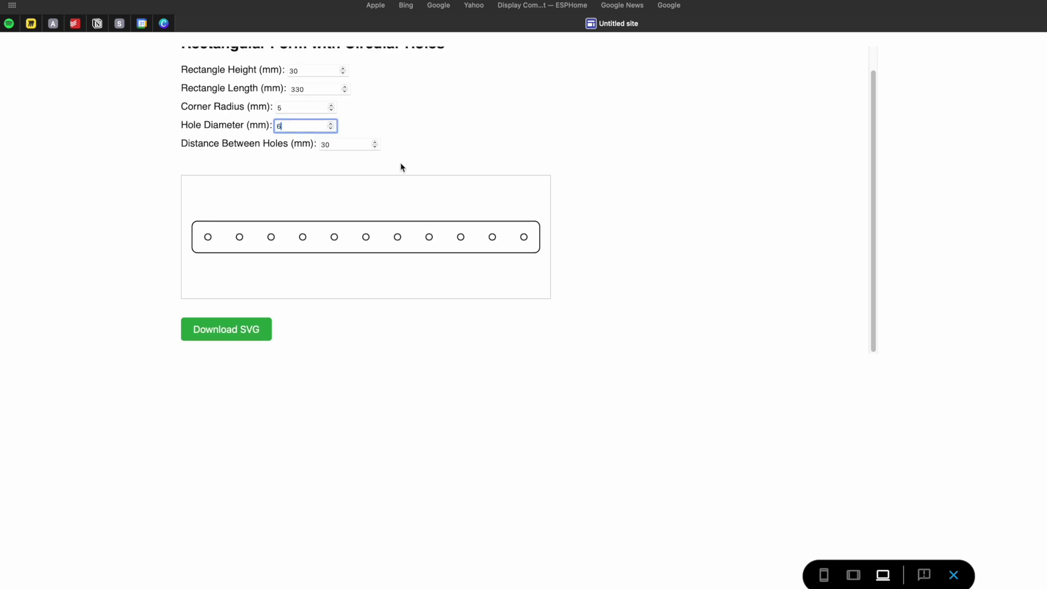
{"action": "scroll", "coordinate": [362, 147], "scroll_direction": "up", "scroll_amount": 1}
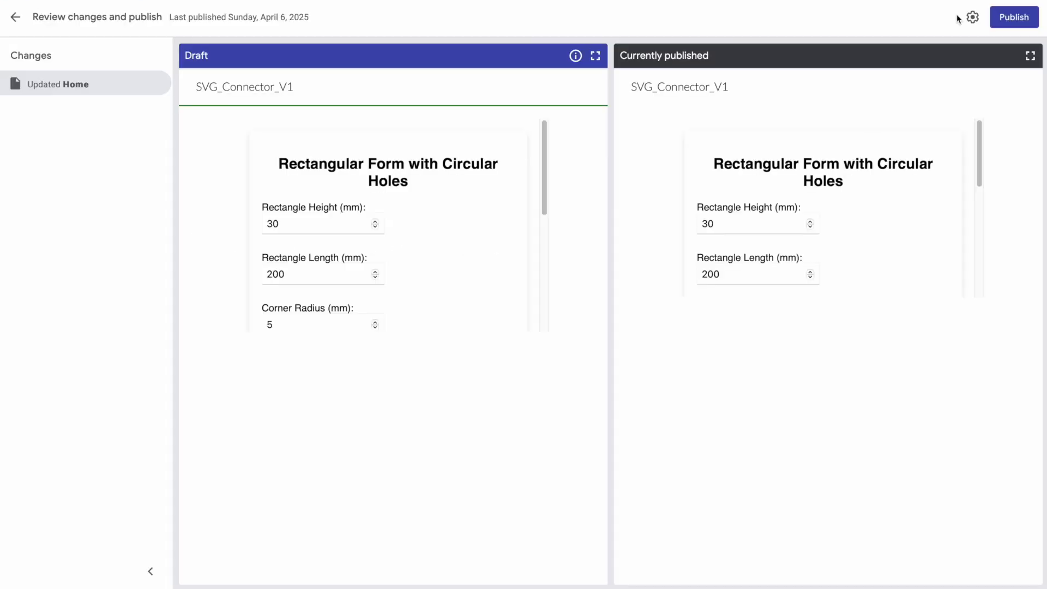
Publish the updated SVG_Connector_V1 site and copy its published link.
{"action": "left_click", "coordinate": [1013, 22]}
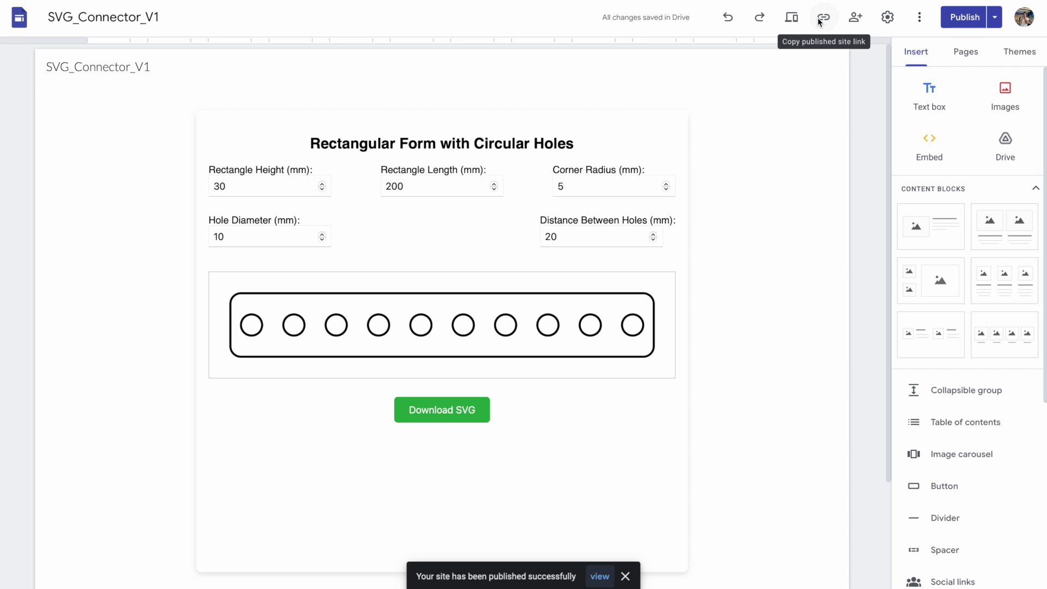
{"action": "left_click", "coordinate": [820, 22]}
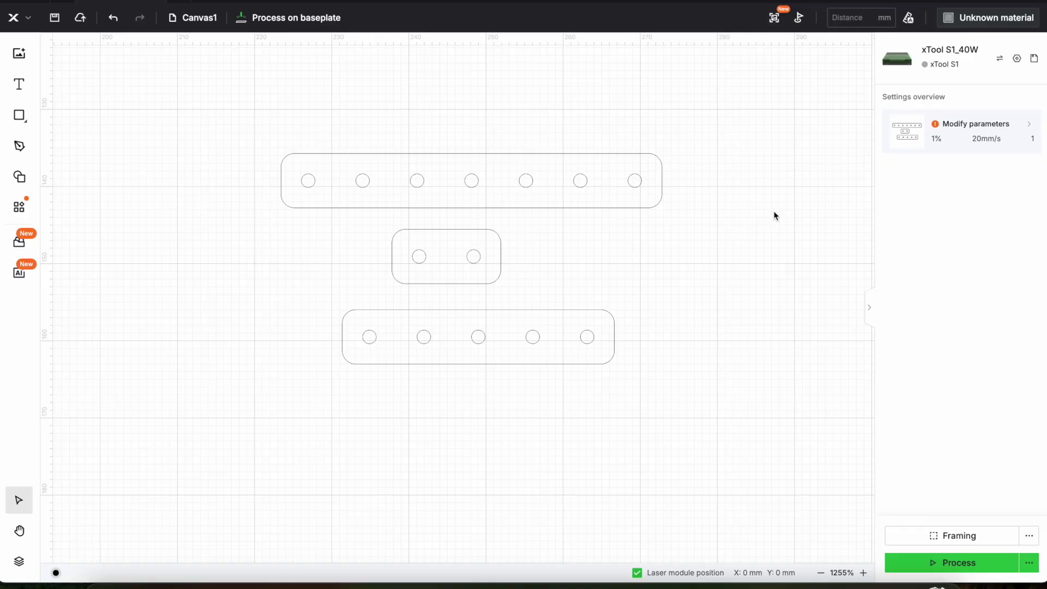
Switch to the xTool laser software, choose 3mm Pine Plywood as the material and set the connector shapes to Cut.
{"action": "left_click", "coordinate": [961, 25]}
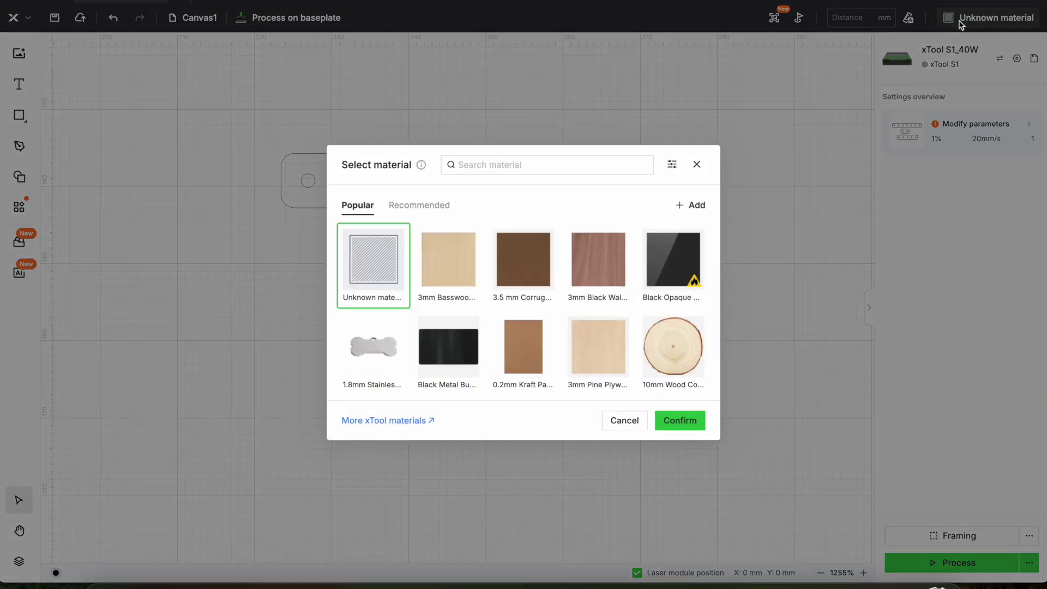
{"action": "left_click", "coordinate": [593, 356]}
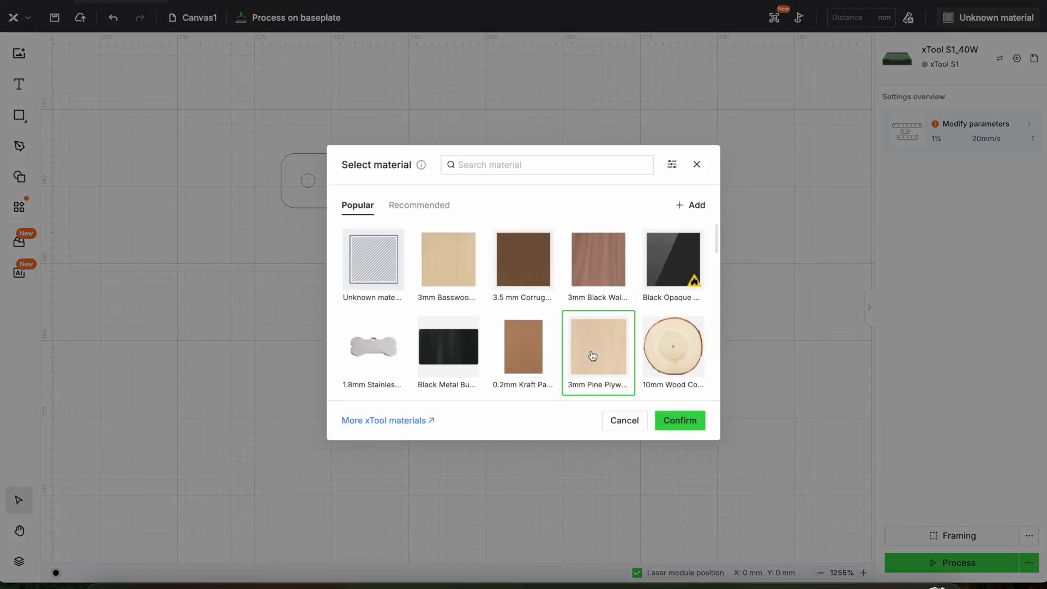
{"action": "left_click", "coordinate": [680, 420]}
{"action": "left_click", "coordinate": [973, 174]}
{"action": "left_click", "coordinate": [1013, 170]}
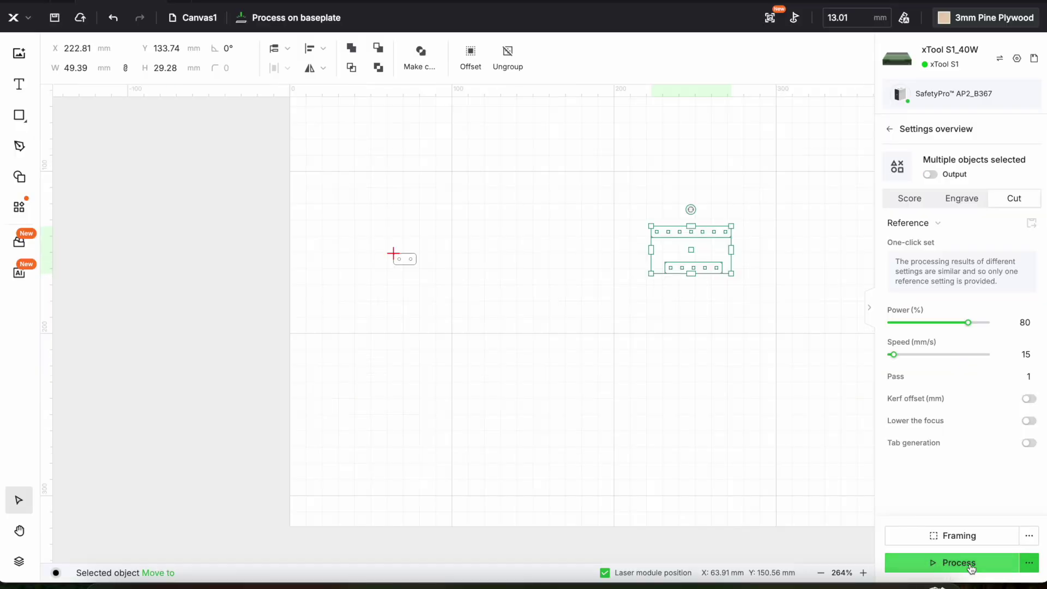
Open the processing preview for the two-hole connector and play the laser path simulation.
{"action": "left_click", "coordinate": [970, 565]}
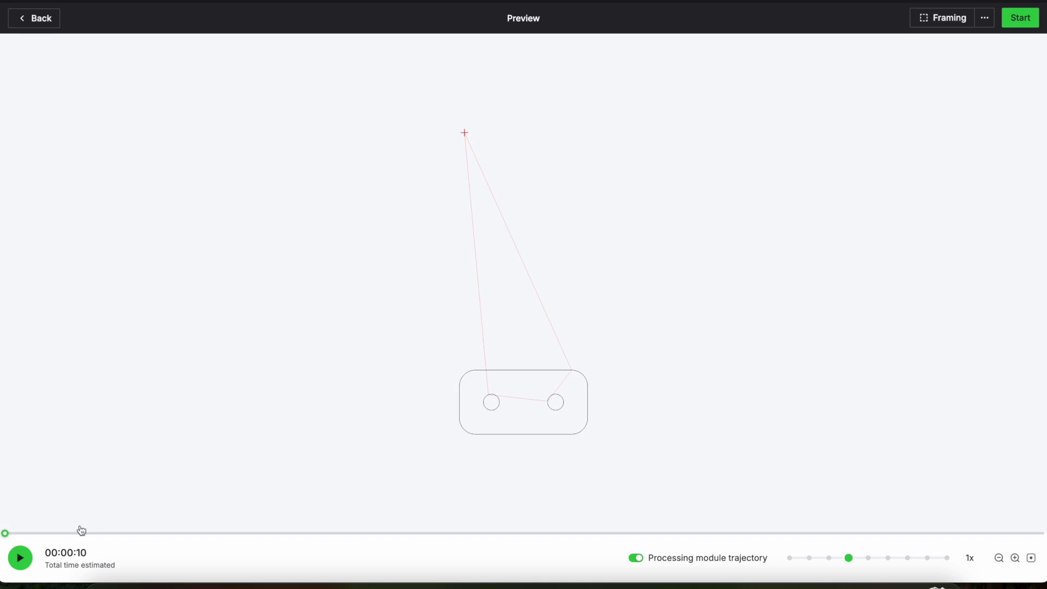
{"action": "left_click", "coordinate": [21, 562]}
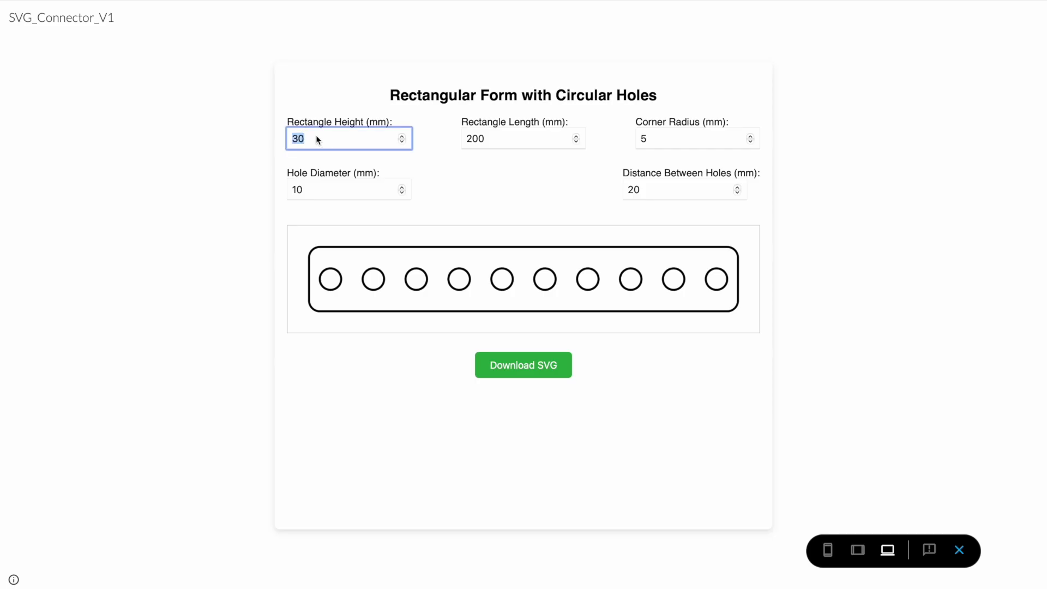
In the SVG_Connector_V1 web app, set height 20 mm, length 40 mm and hole diameter 5 mm, and download the SVG, allowing downloads.
{"action": "type", "text": "20"}
{"action": "type", "text": "40"}
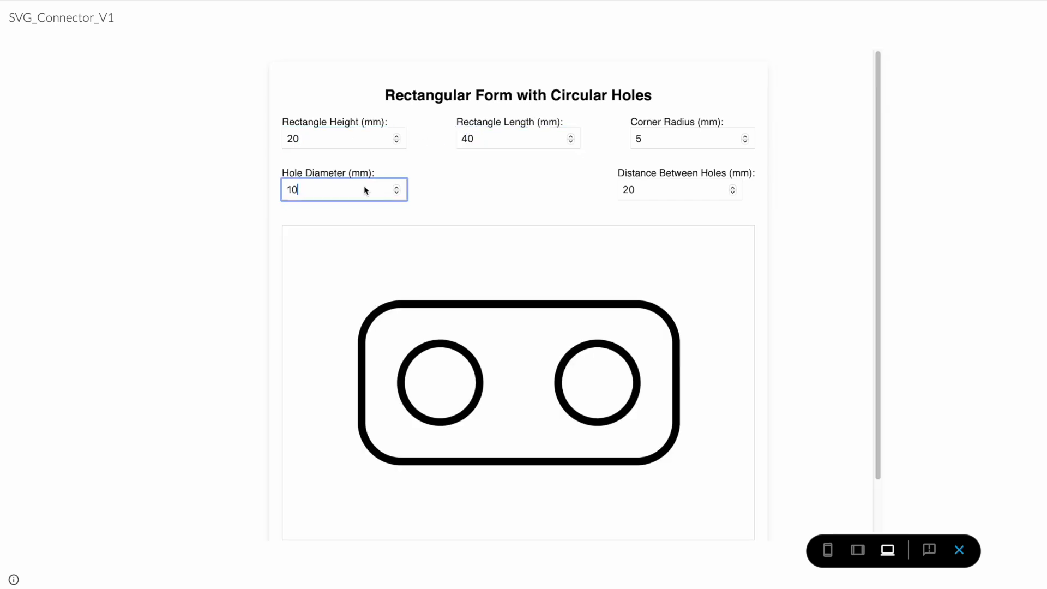
{"action": "type", "text": "5"}
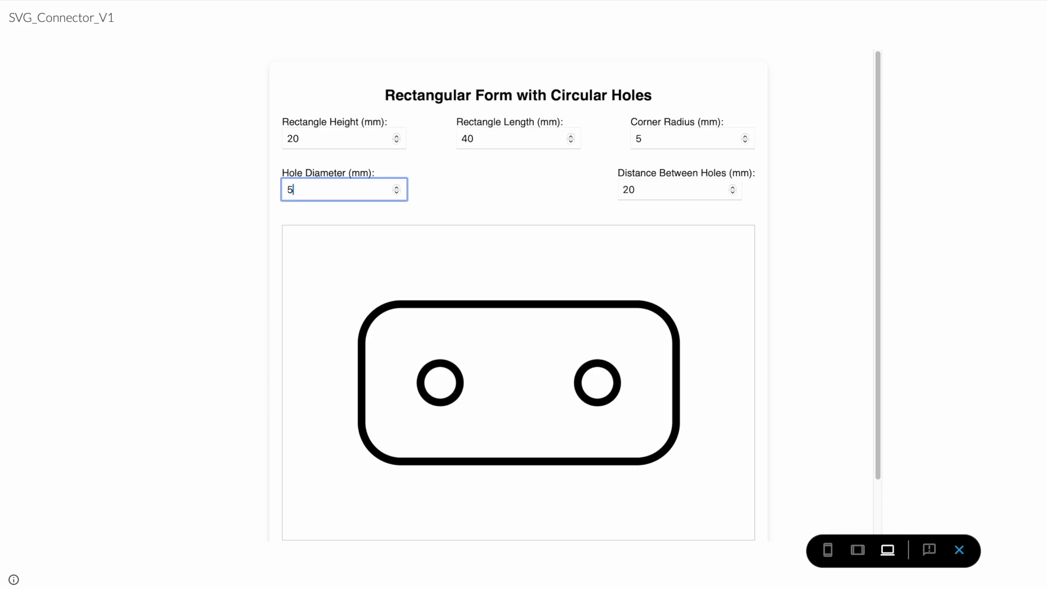
{"action": "scroll", "coordinate": [515, 501], "scroll_direction": "down", "scroll_amount": 2}
{"action": "left_click", "coordinate": [515, 502]}
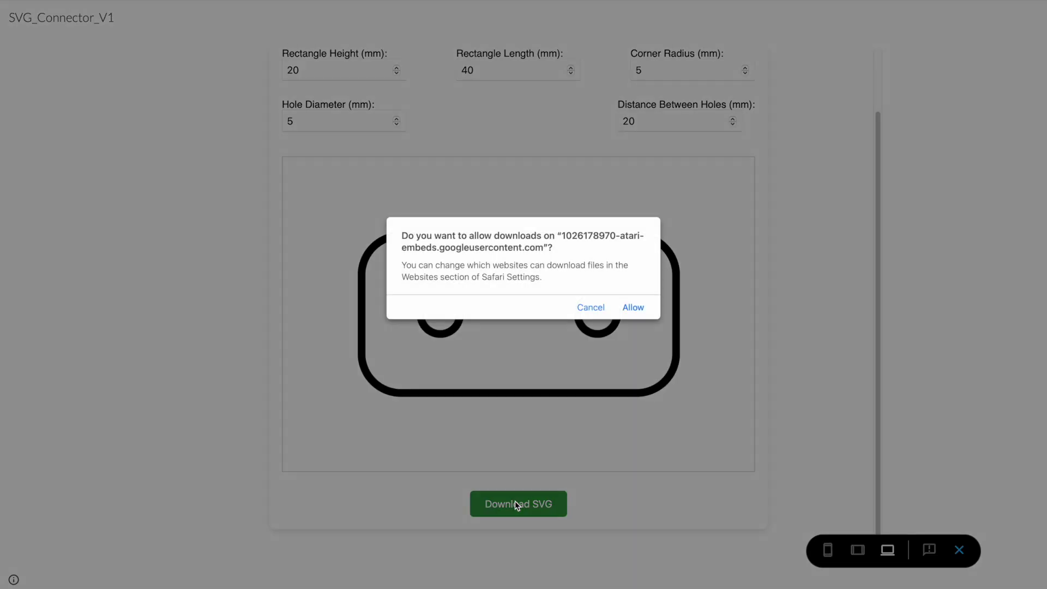
{"action": "left_click", "coordinate": [636, 314]}
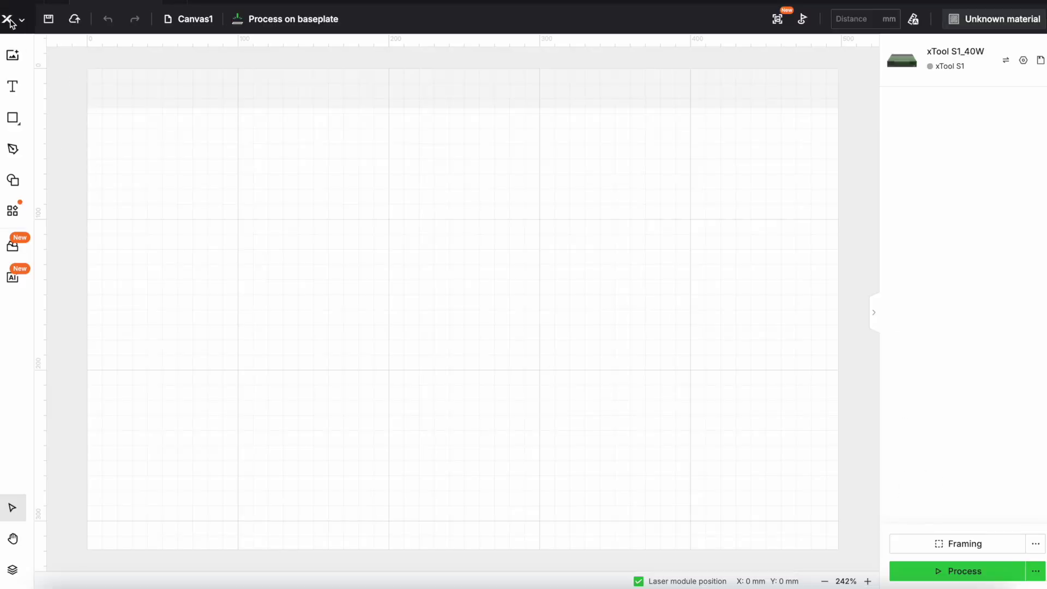
Switch to the xTool laser software, import the downloaded SVG onto the empty canvas and check its height and width.
{"action": "left_click", "coordinate": [15, 20]}
{"action": "mouse_move", "coordinate": [42, 57]}
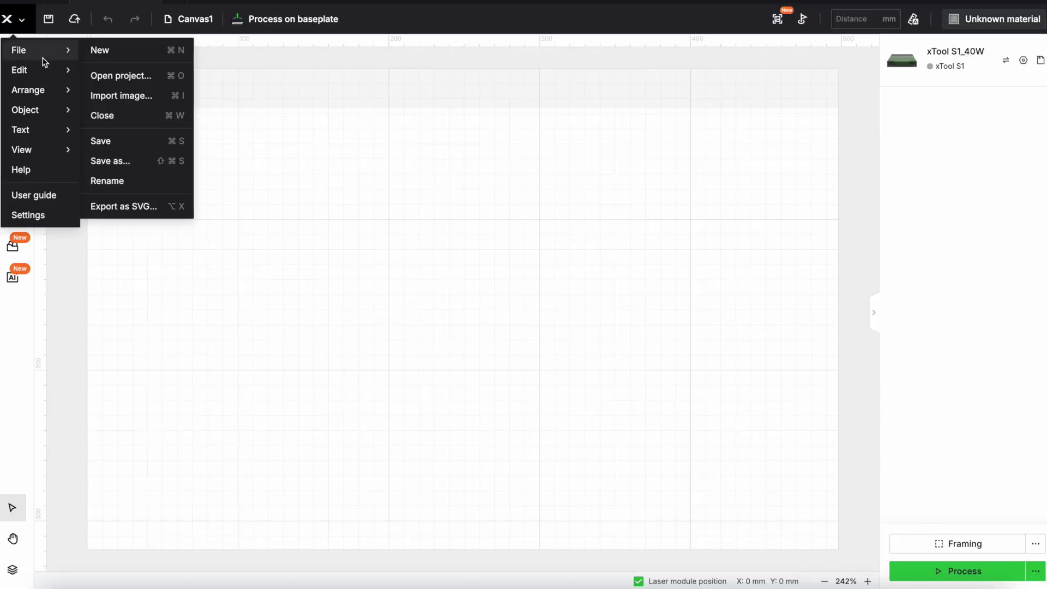
{"action": "left_click", "coordinate": [119, 96]}
{"action": "double_click", "coordinate": [411, 211]}
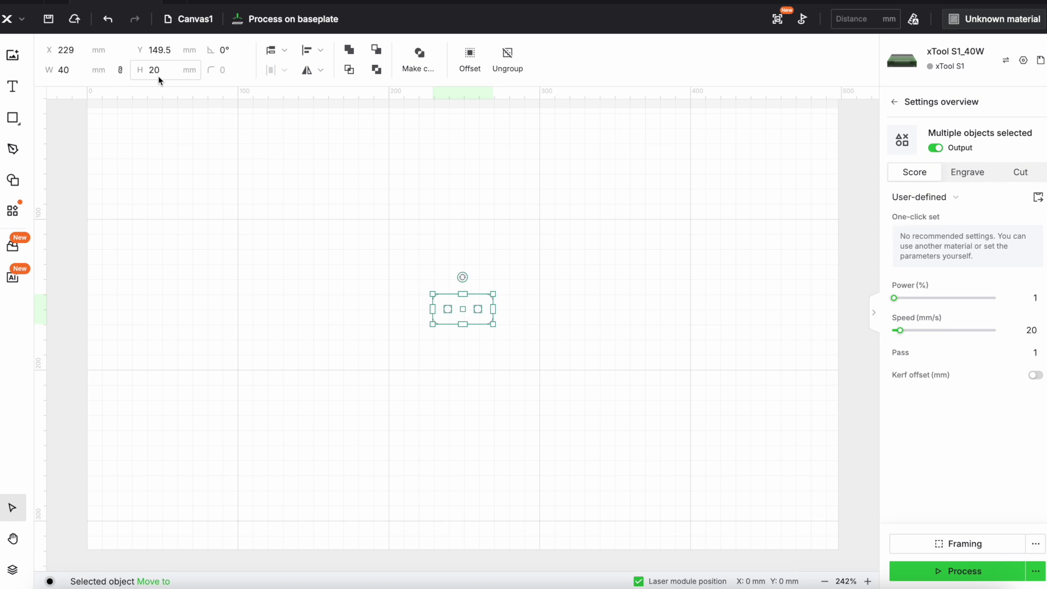
{"action": "left_click", "coordinate": [158, 76]}
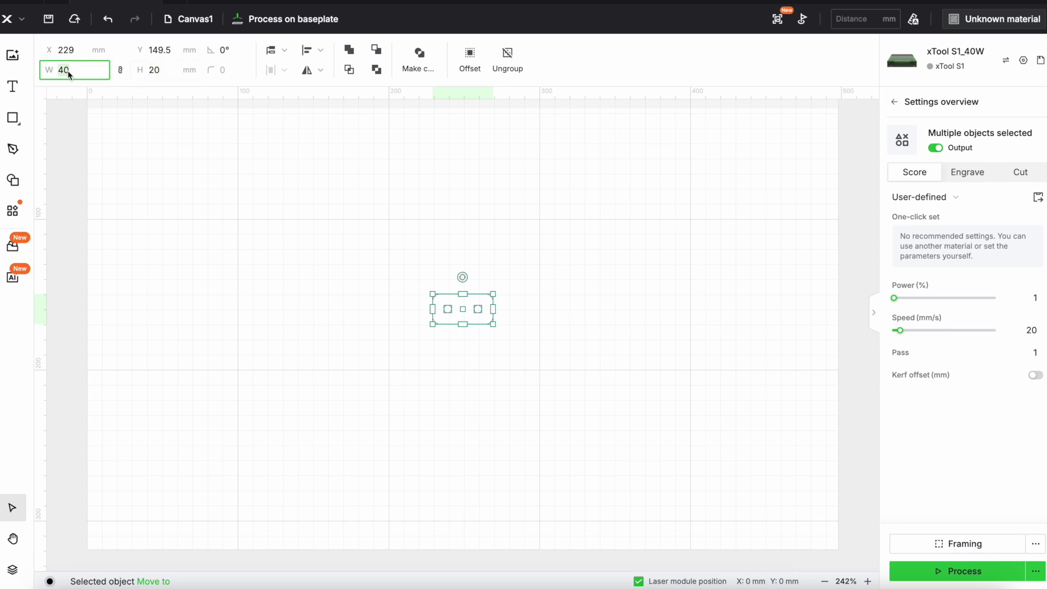